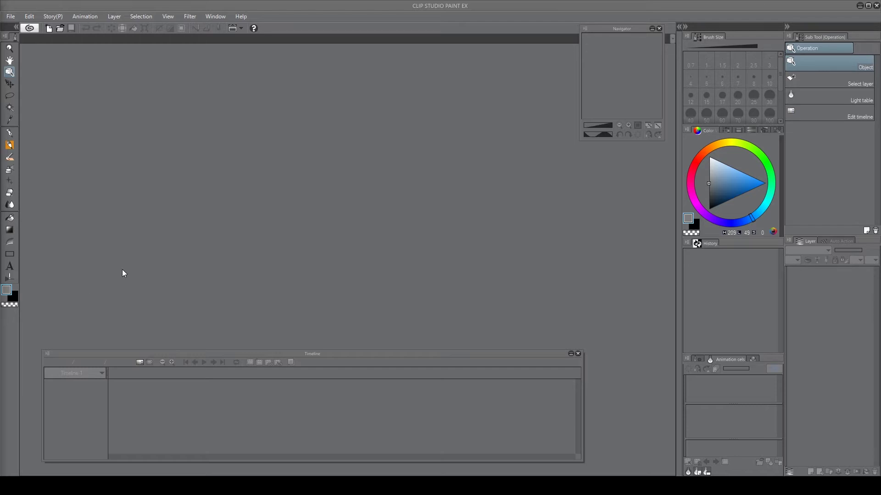
- Create a new 1920 × 1080 px animation file at 350 resolution, with a frame rate of 15 and a playback time of 100
left_click(49, 29)
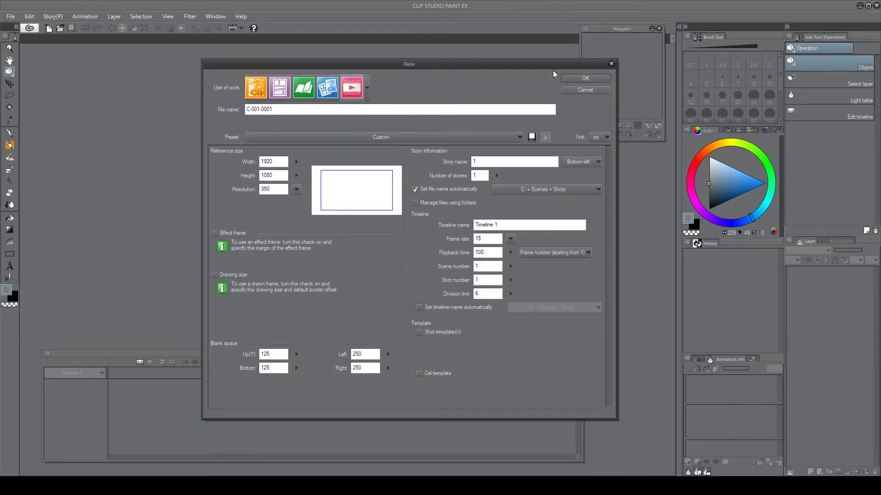
left_click(581, 80)
mouse_move(617, 66)
left_mouse_down()
mouse_move(625, 74)
mouse_move(618, 70)
left_mouse_up()
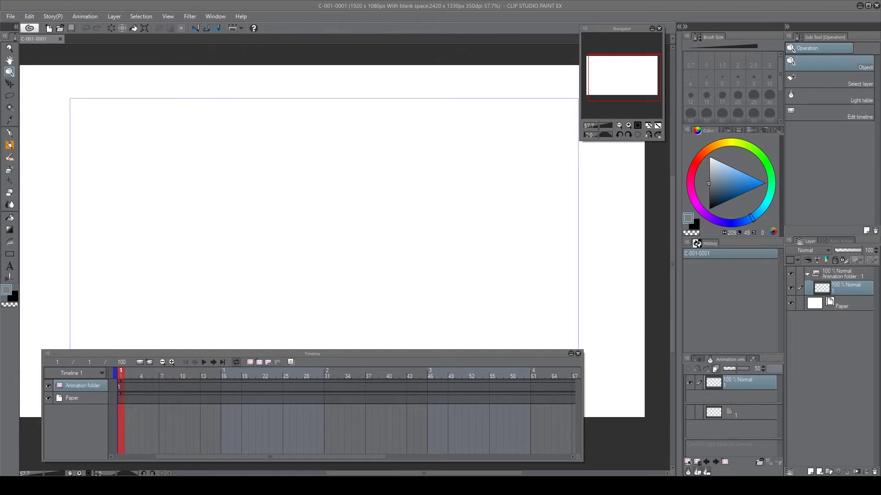
- Import the image Hi There_00000 and place it inside the animation folder, above layer 1
left_click_drag(615, 320, 833, 275)
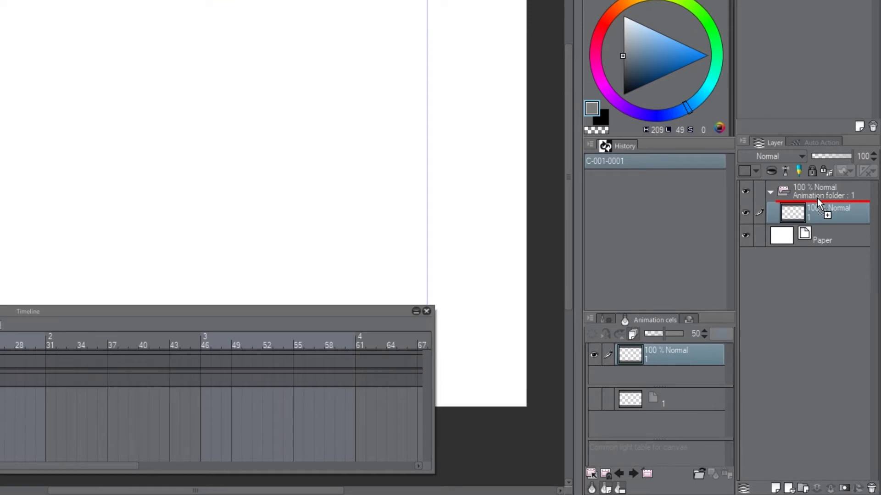
left_click_drag(797, 196, 816, 185)
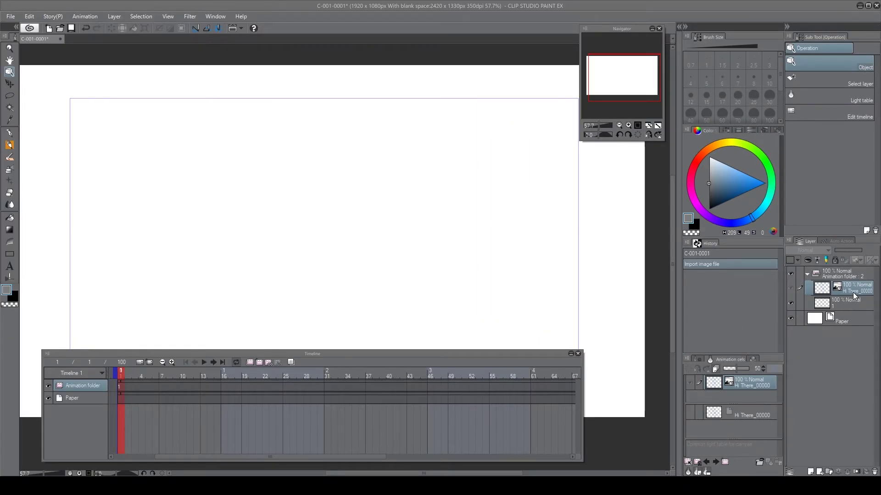
left_click_drag(854, 296, 852, 271)
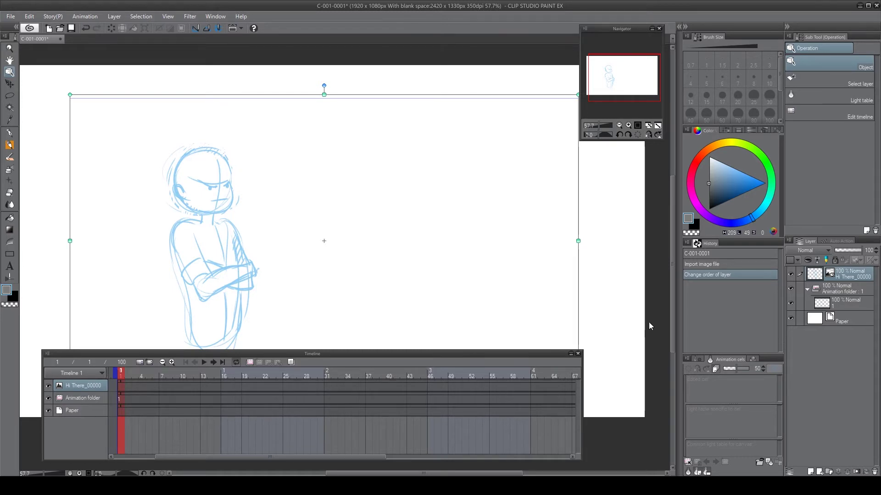
left_click_drag(852, 273, 846, 294)
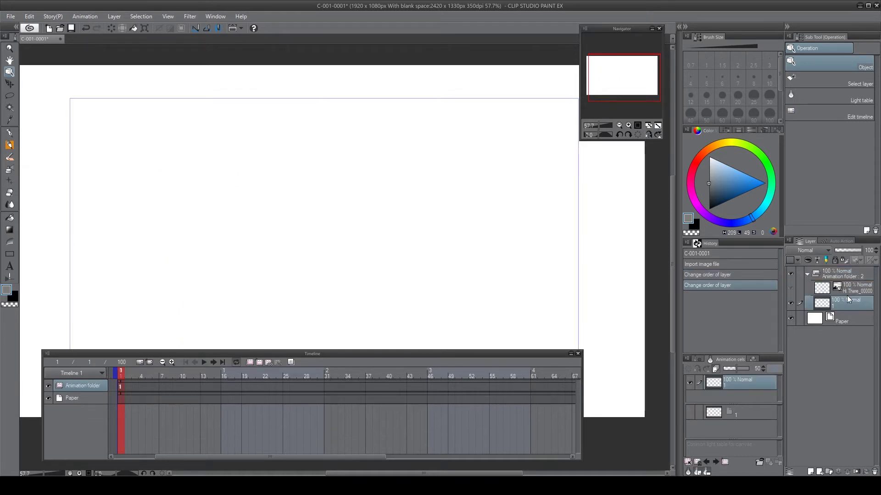
- Delete the empty layer 1 from the animation folder and remove its cel from frame 1 of the timeline
left_click(852, 288)
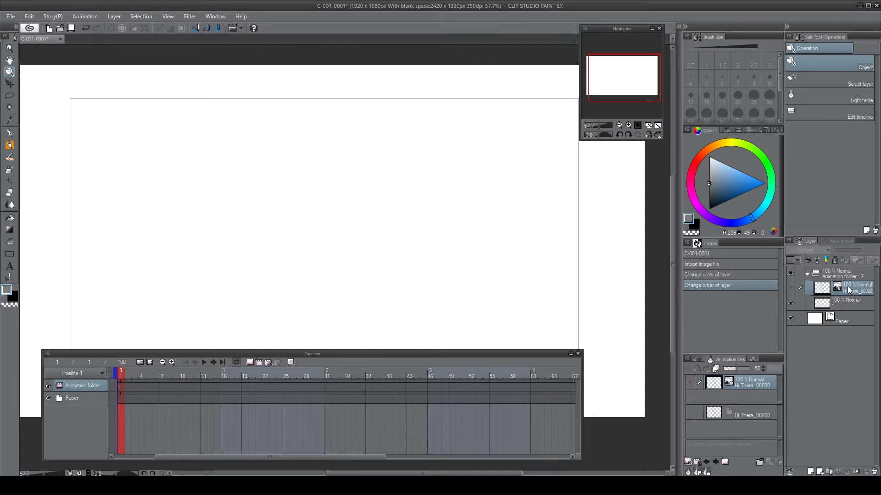
left_click(839, 302)
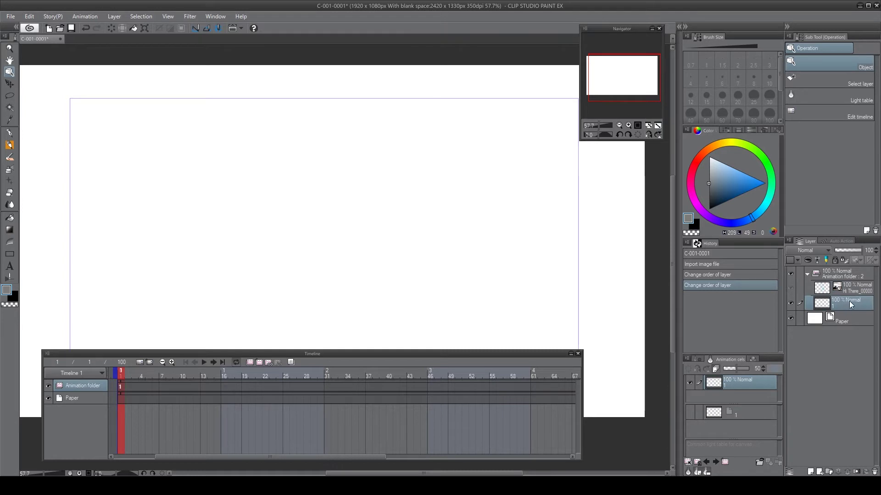
left_click(875, 472)
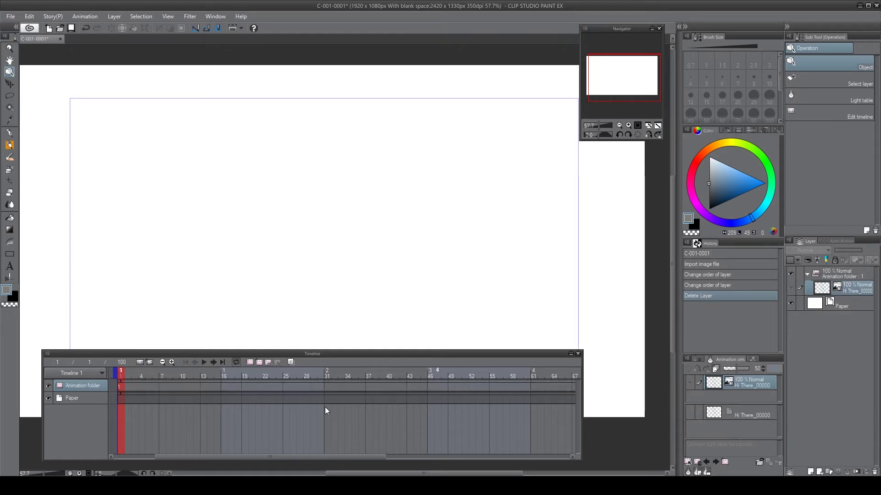
left_click(119, 387)
left_click(277, 363)
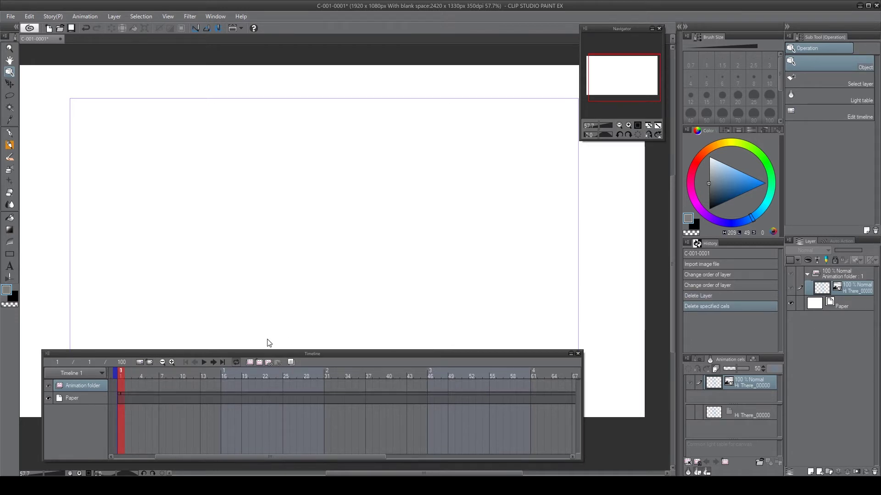
left_click(123, 384)
key("Escape")
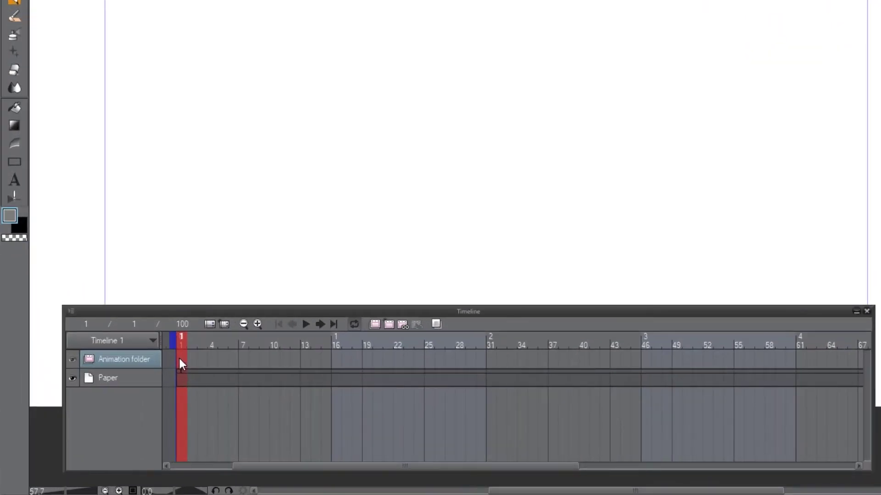
- Rename the animation folder track to REF
double_click(124, 362)
type("REF")
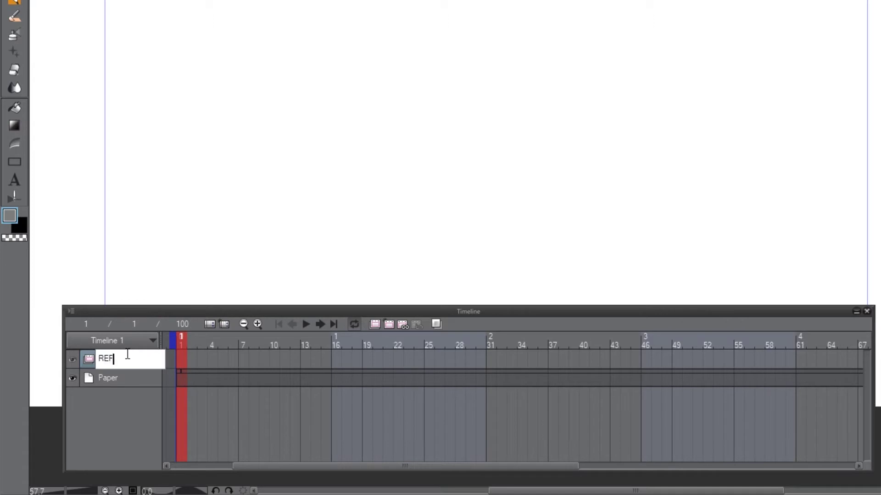
key("Return")
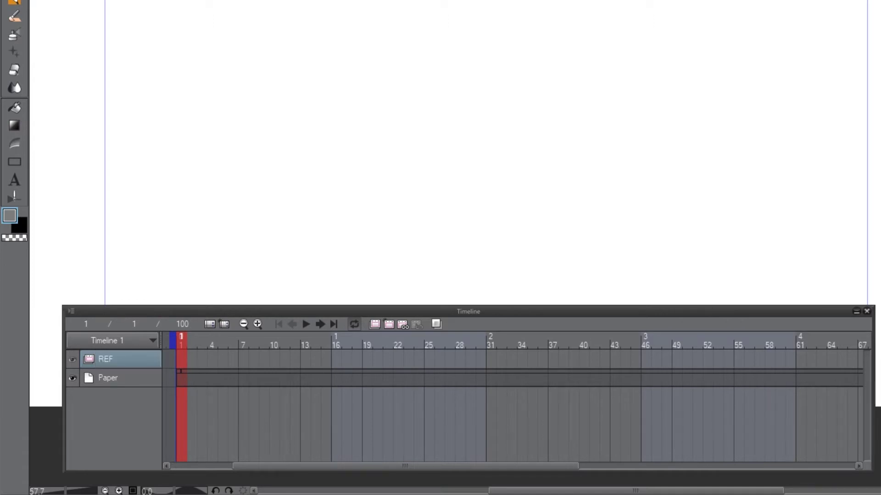
- Assign the Hi There_00000 cel to frame 1 of the REF track and rename its layer to 1
left_click(181, 361)
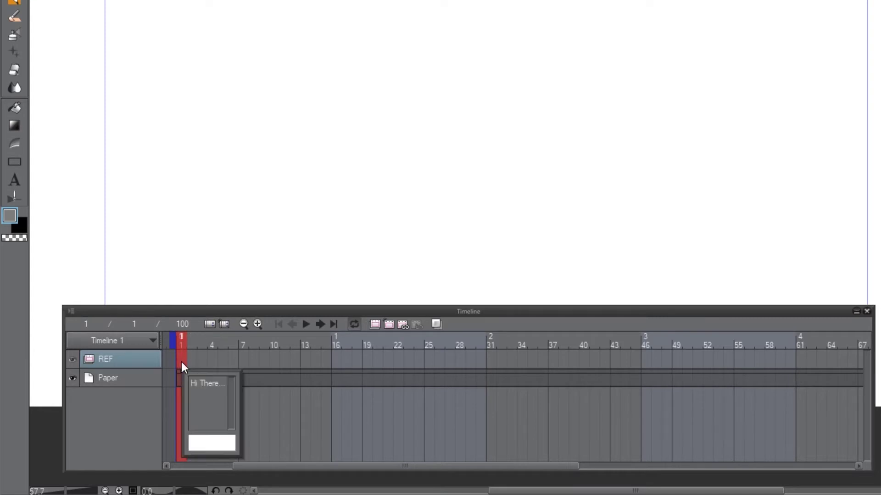
left_click(200, 384)
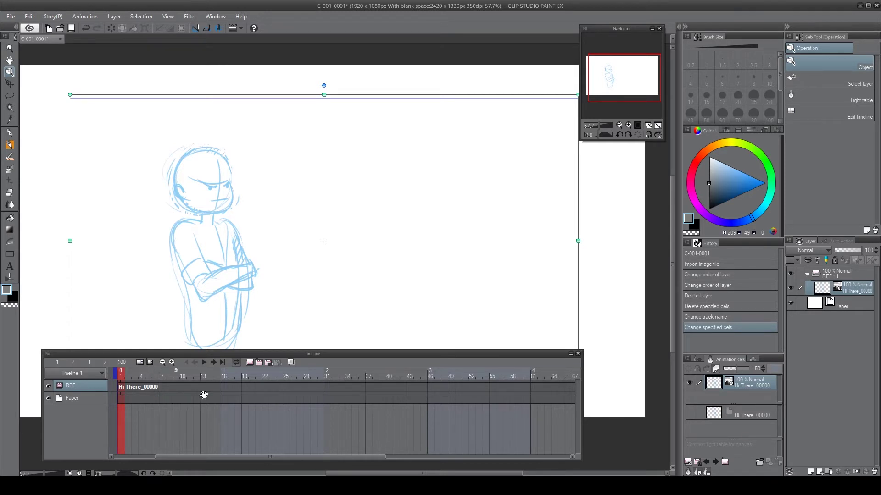
double_click(860, 291)
type("1")
key("Return")
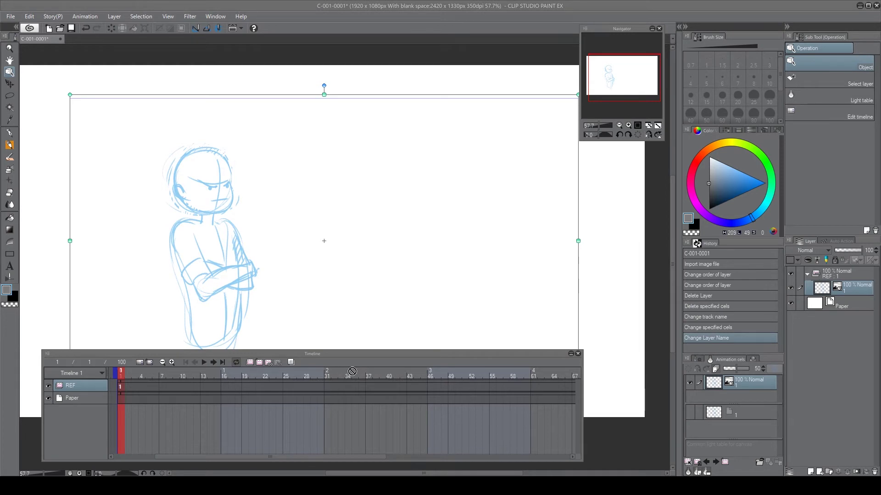
- Import the image Hi There_00001 into the REF folder and rename its layer to 2
left_click_drag(878, 285, 862, 292)
double_click(861, 290)
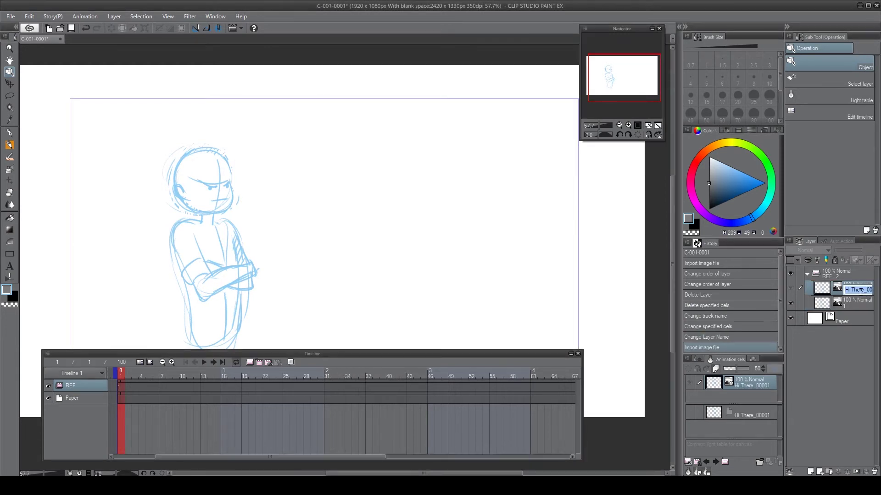
type("2")
key("Return")
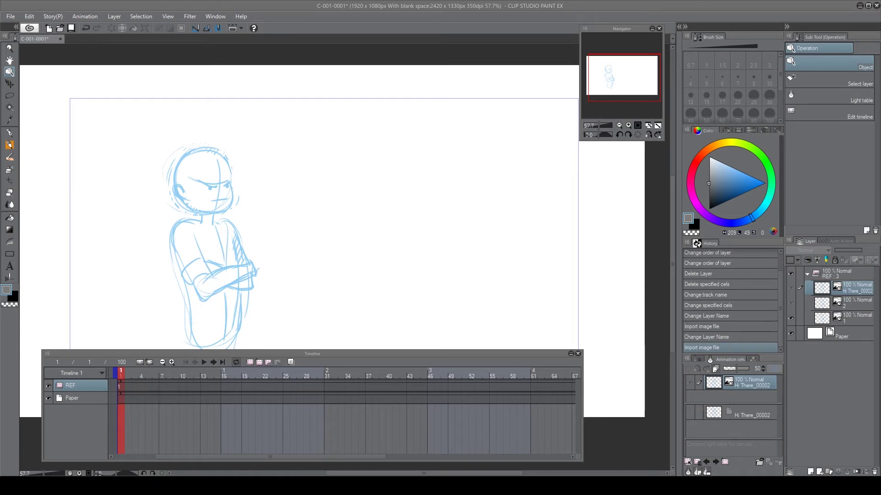
- Import the images Hi There_00002, Hi There_00003 and Hi There_00004 into the REF folder in order
left_click_drag(852, 289, 850, 274)
left_click_drag(845, 277, 846, 278)
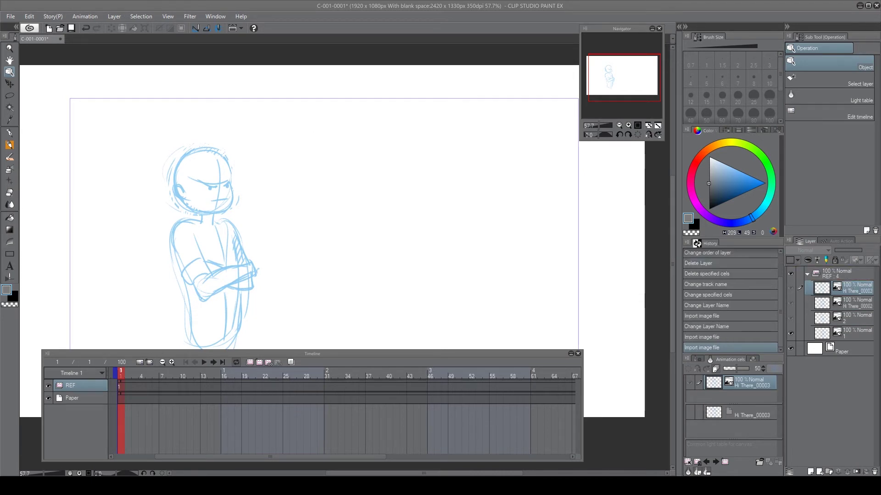
left_click_drag(95, 320, 839, 275)
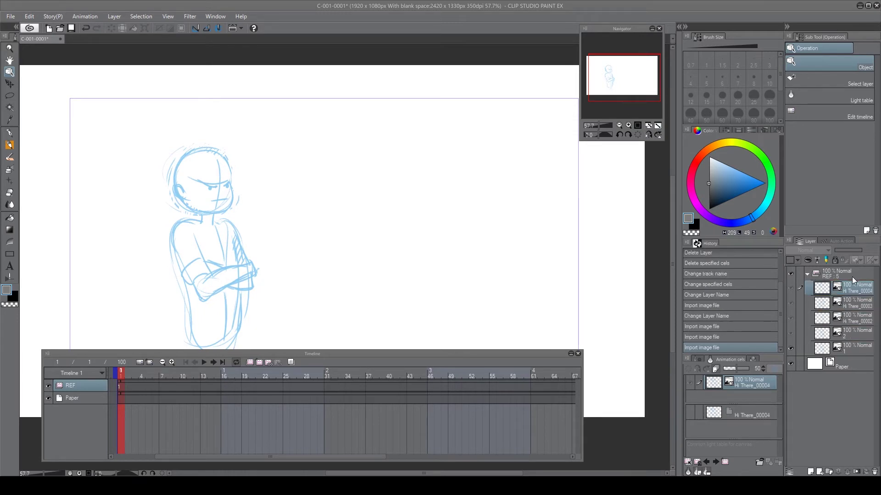
- Rename the layers Hi There_00002, Hi There_00003 and Hi There_00004 to 3, 4 and 5
double_click(852, 321)
type("3")
key("Return")
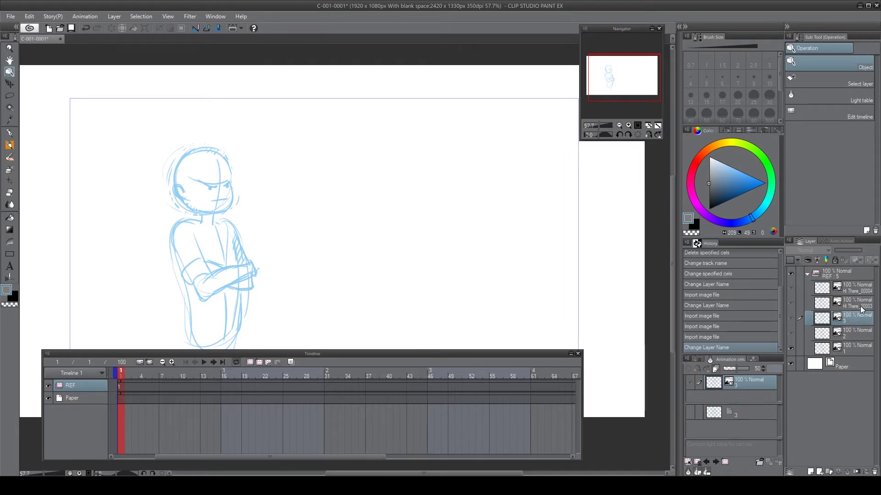
double_click(859, 306)
type("4")
key("Return")
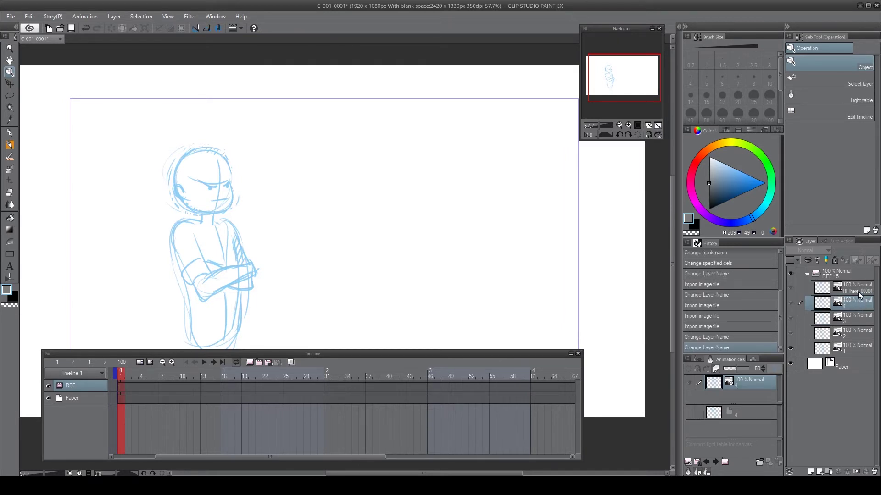
double_click(858, 291)
type("5")
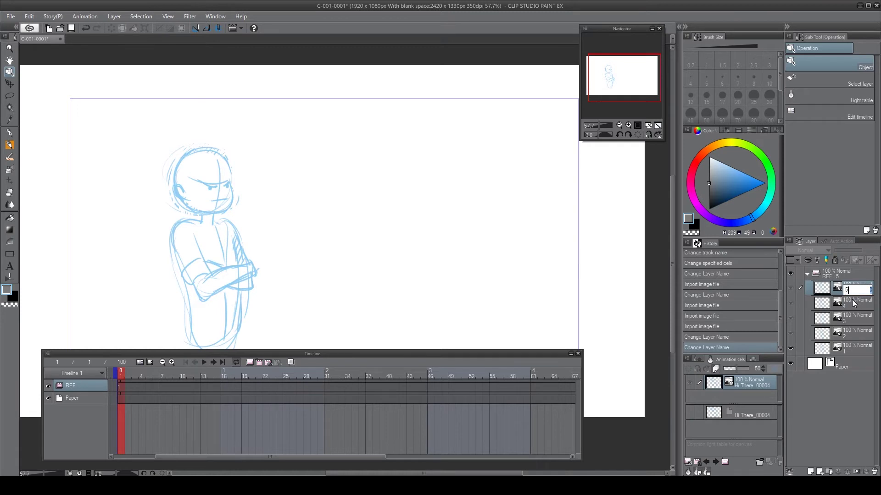
key("Return")
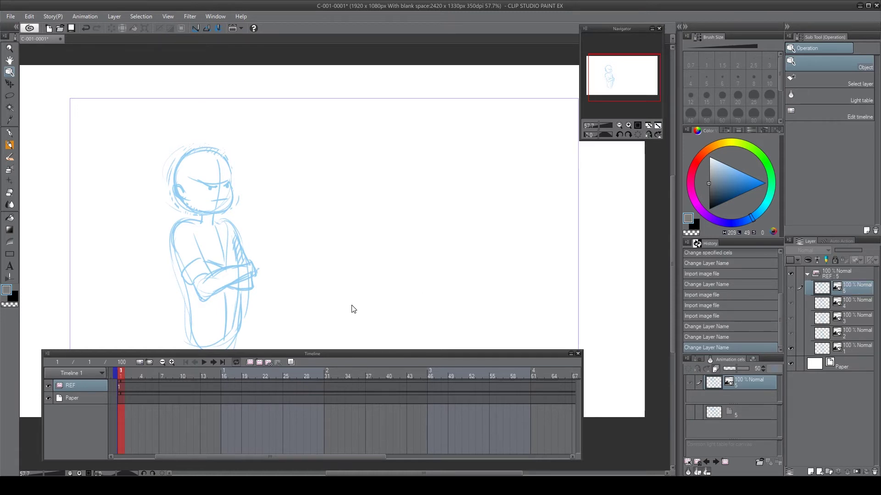
- Assign cel 2 to frame 4 of the REF track
left_click(127, 387)
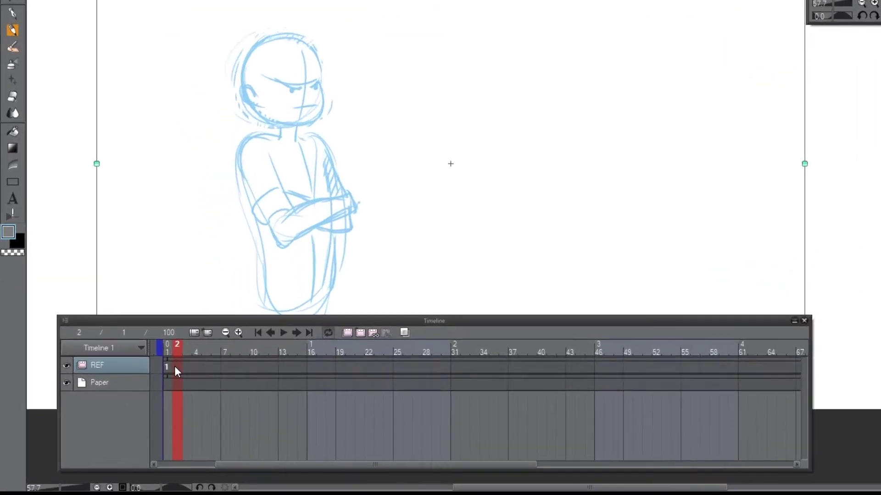
left_click(203, 361)
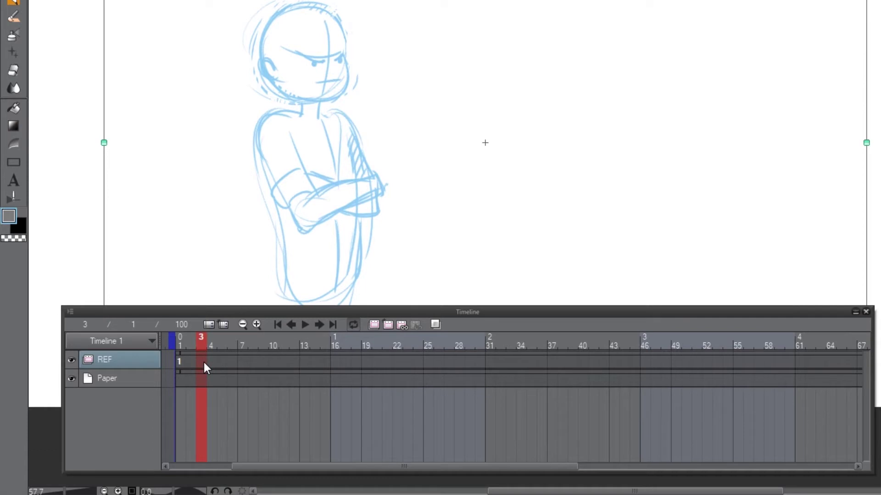
left_click(211, 362)
left_click(236, 358)
left_click(216, 362)
left_click(212, 367)
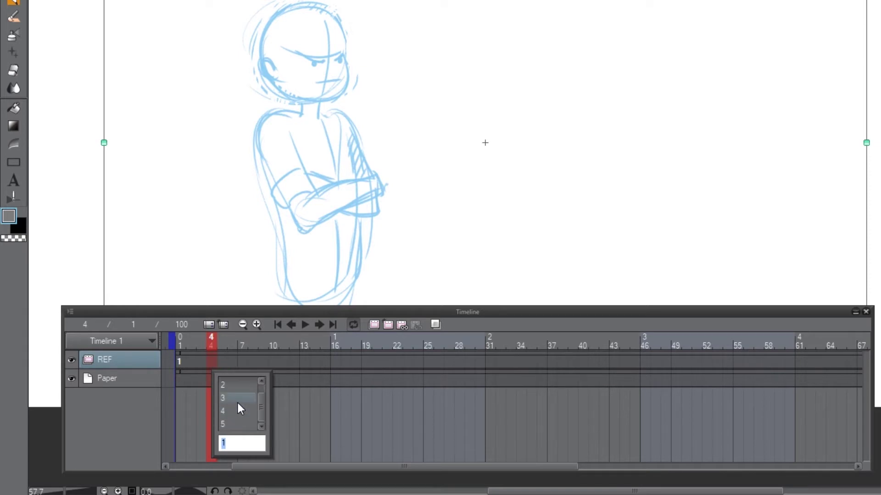
scroll(227, 407, "up", 1)
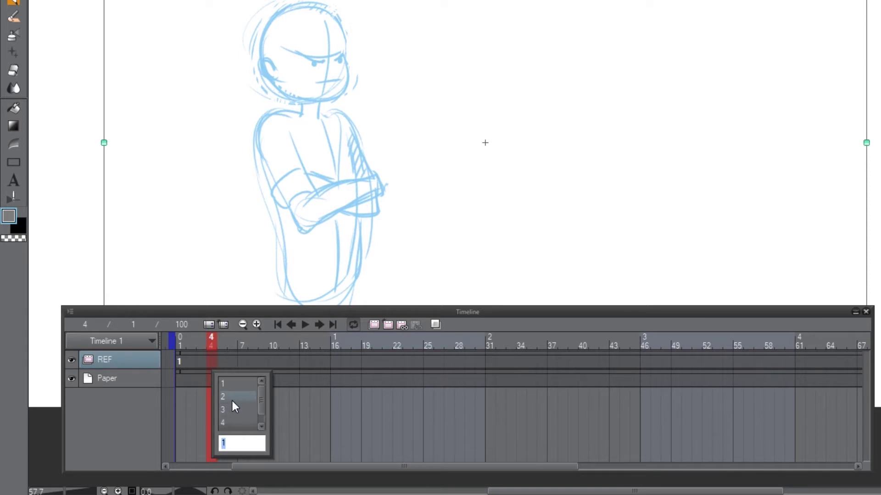
left_click(234, 396)
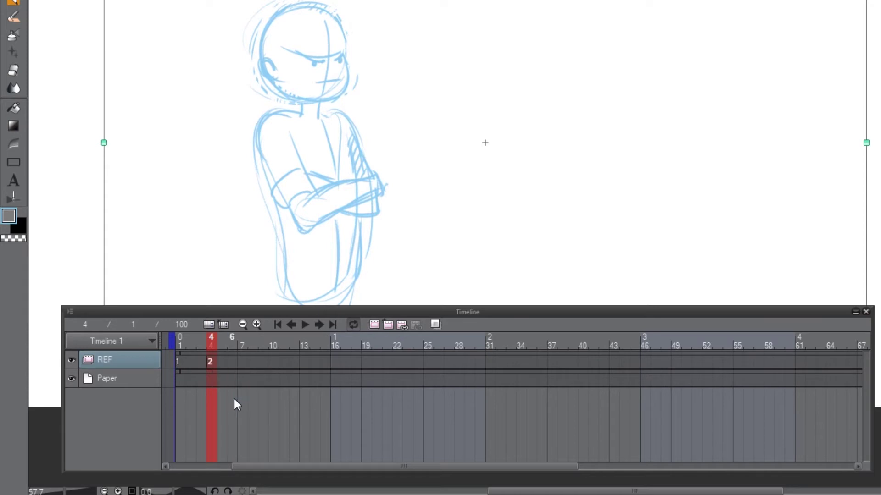
- Assign cels 3, 4 and 5 to frames 7, 10 and 13 of the REF track
left_click(239, 361)
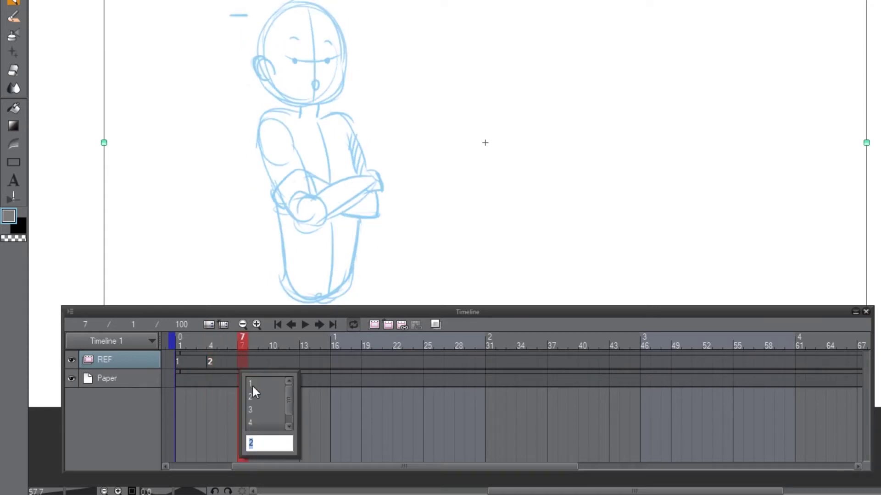
left_click(262, 408)
left_click(272, 362)
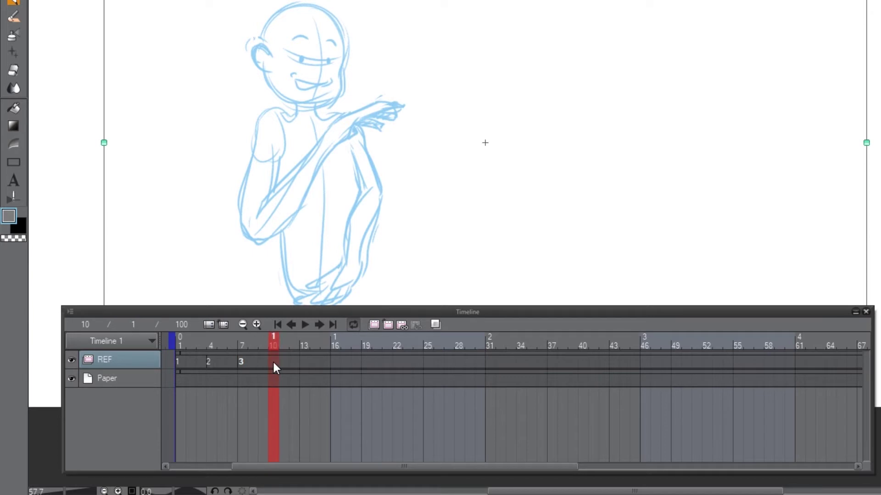
left_click(299, 420)
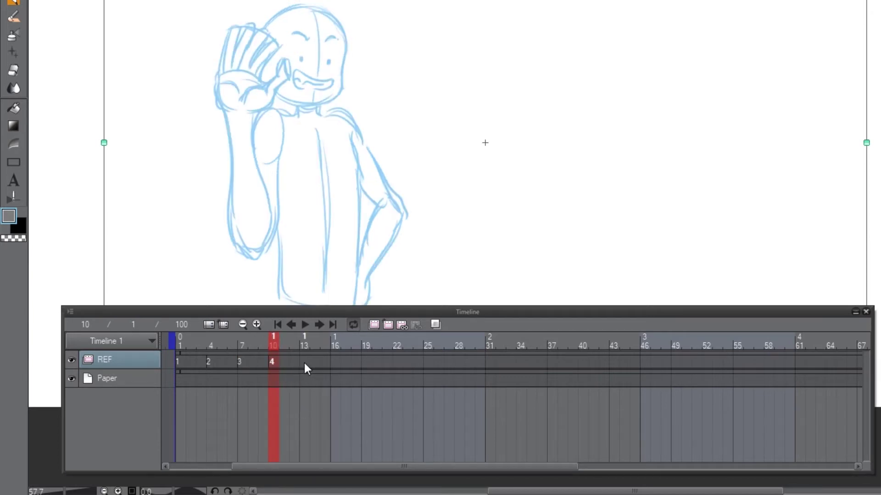
left_click(305, 362)
left_click(325, 424)
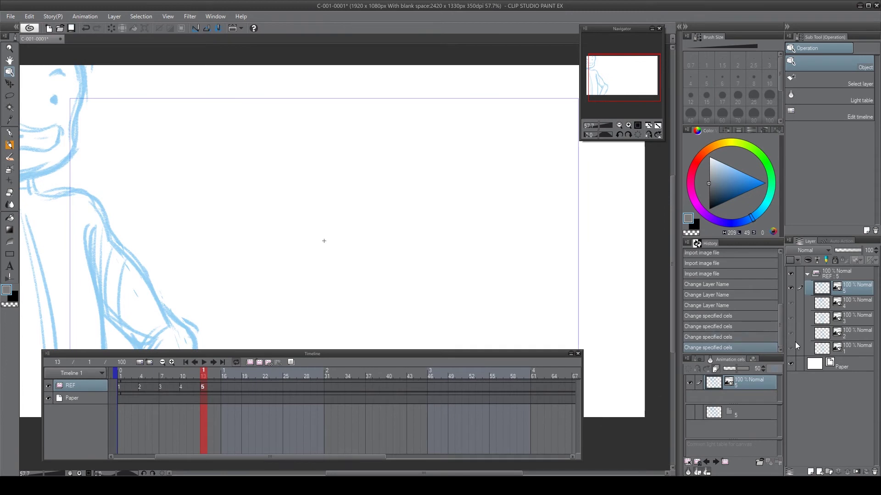
- Reposition the image of cel 5 to bring the character's head and waving hand inside the canvas frame
left_click(619, 126)
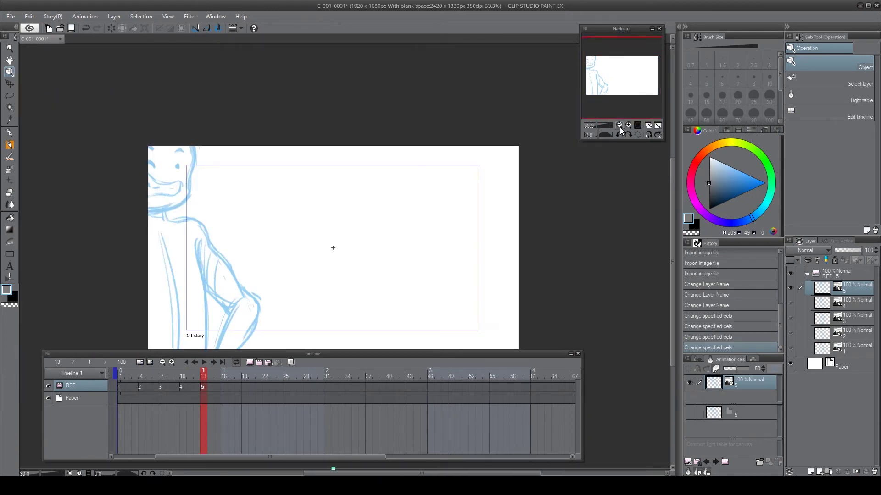
left_click(620, 126)
mouse_move(49, 85)
left_mouse_down()
mouse_move(132, 102)
mouse_move(200, 131)
left_mouse_up()
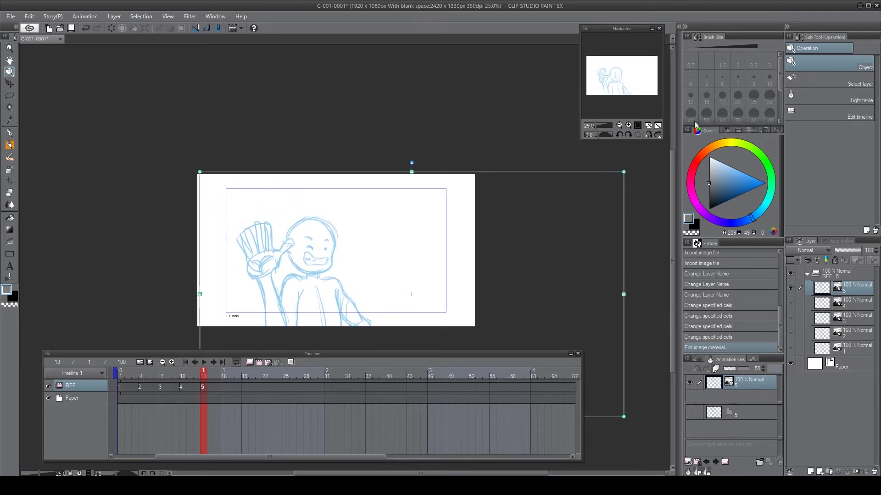
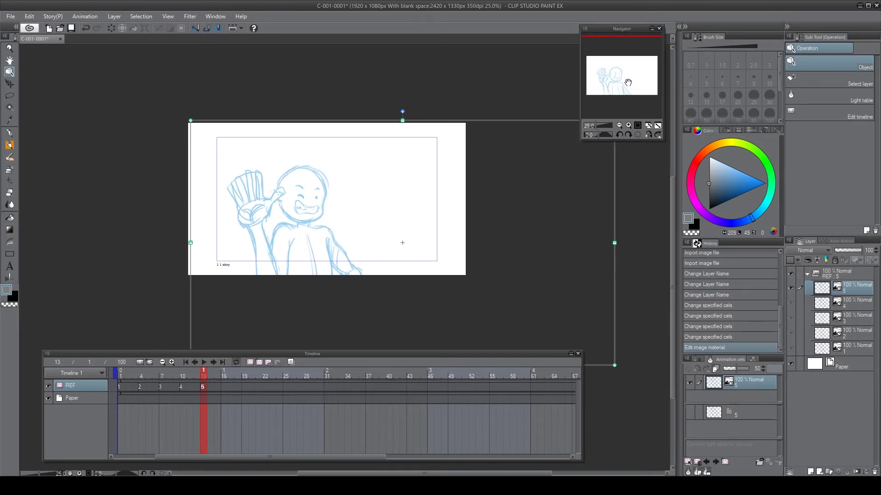
- Scale down the image of cel 5 so its bounding box lines up with the inner animation frame
left_click_drag(590, 308, 449, 225)
left_click_drag(629, 60, 613, 64)
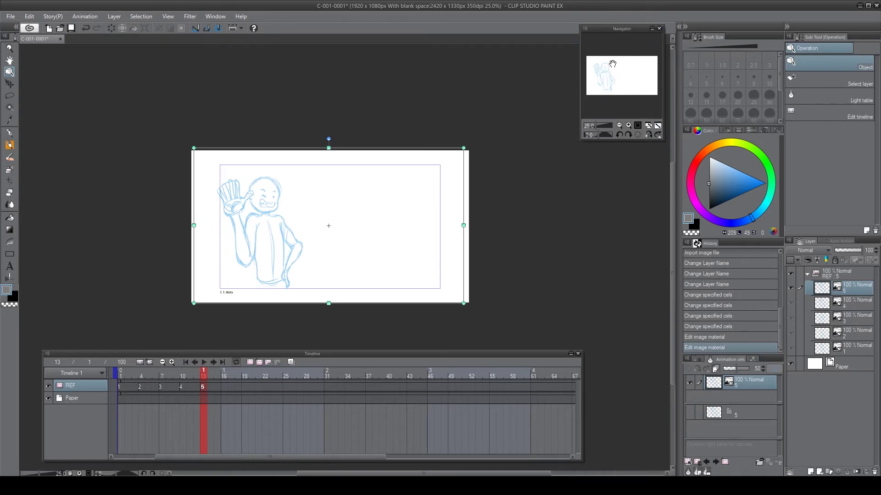
left_click(628, 126)
left_click(628, 125)
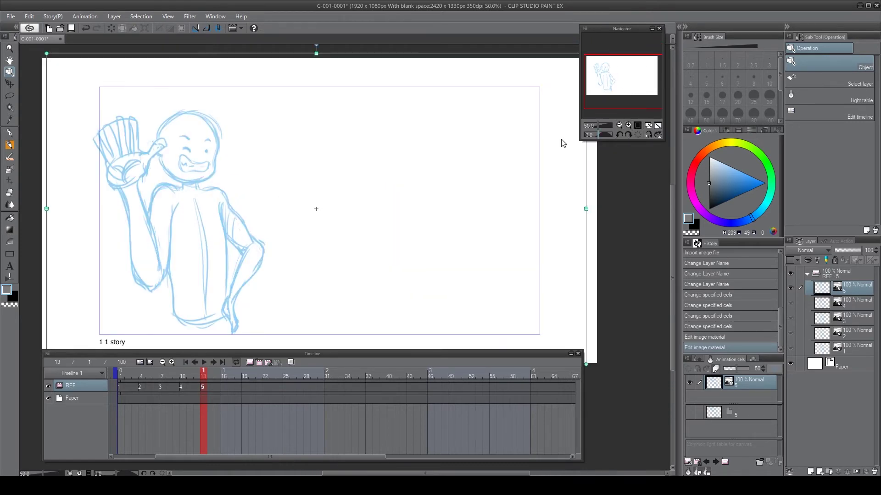
left_click_drag(46, 209, 97, 211)
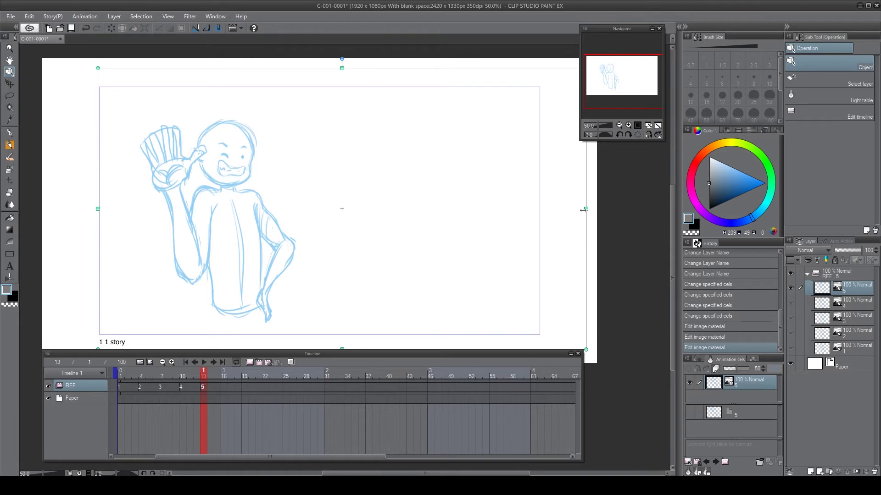
left_click_drag(586, 210, 539, 207)
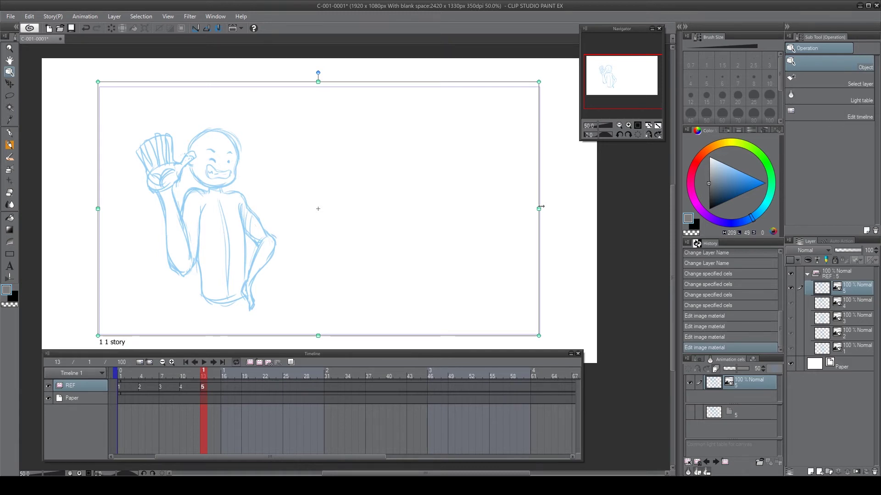
left_click_drag(539, 208, 540, 209)
- Turn on onion skin at frame 13 and nudge the cel 5 image into alignment with the neighbouring cel
left_click(182, 373)
left_click_drag(183, 372, 203, 371)
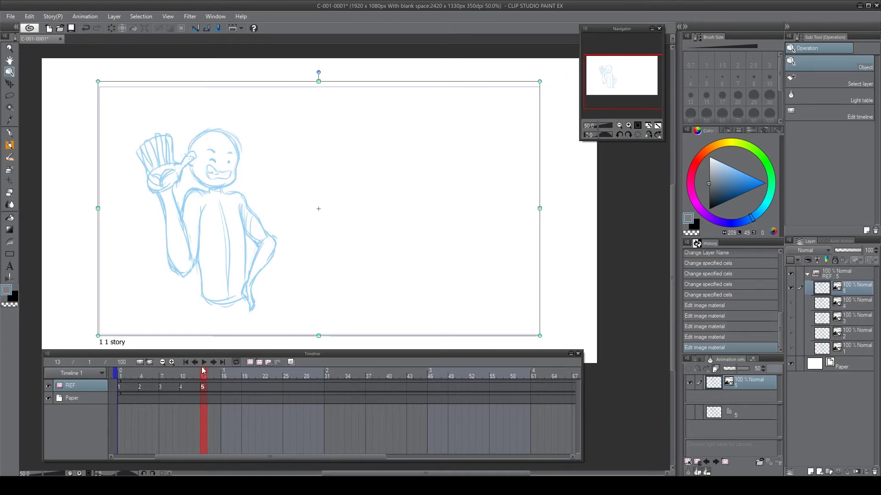
left_click(277, 362)
left_click(629, 125)
left_click(629, 125)
left_click_drag(617, 73, 599, 76)
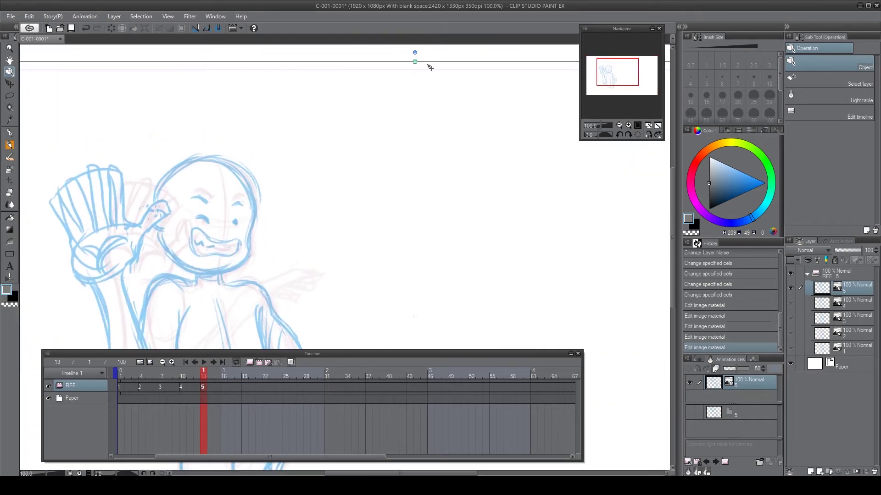
left_click_drag(431, 68, 432, 68)
left_click_drag(617, 68, 619, 84)
left_click(205, 374)
mouse_move(205, 374)
left_mouse_down()
mouse_move(196, 374)
mouse_move(204, 374)
left_mouse_up()
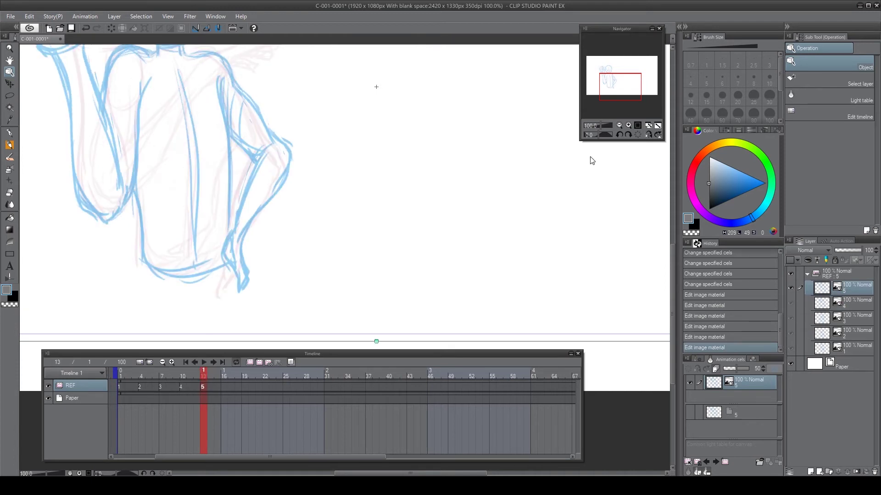
left_click(619, 126)
left_click(619, 126)
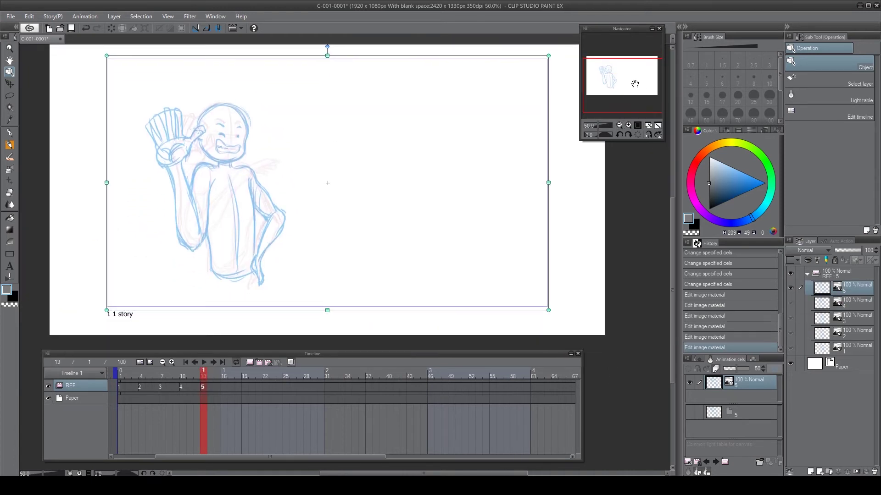
- Preview the animation and shorten the timeline to end at frame 15
left_click(205, 362)
left_click(205, 362)
left_click_drag(316, 458, 454, 450)
left_click_drag(532, 375, 189, 396)
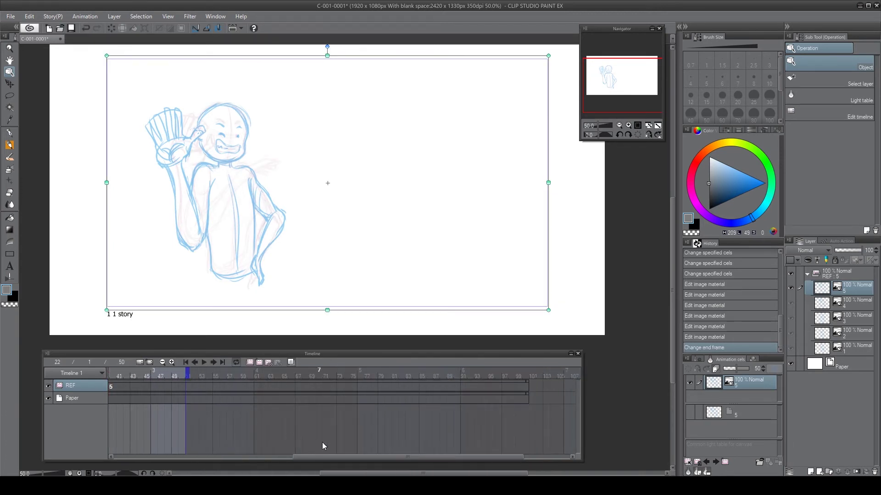
left_click_drag(324, 454, 212, 453)
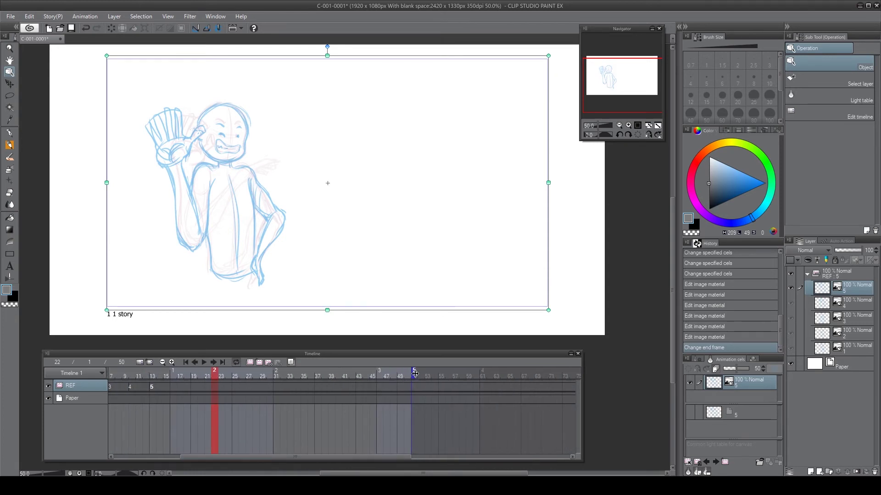
left_click(169, 375)
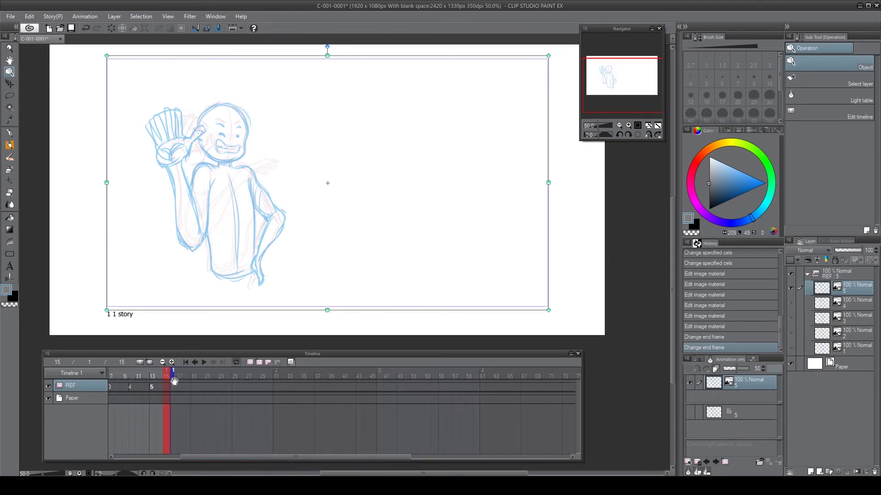
left_click_drag(188, 454, 152, 455)
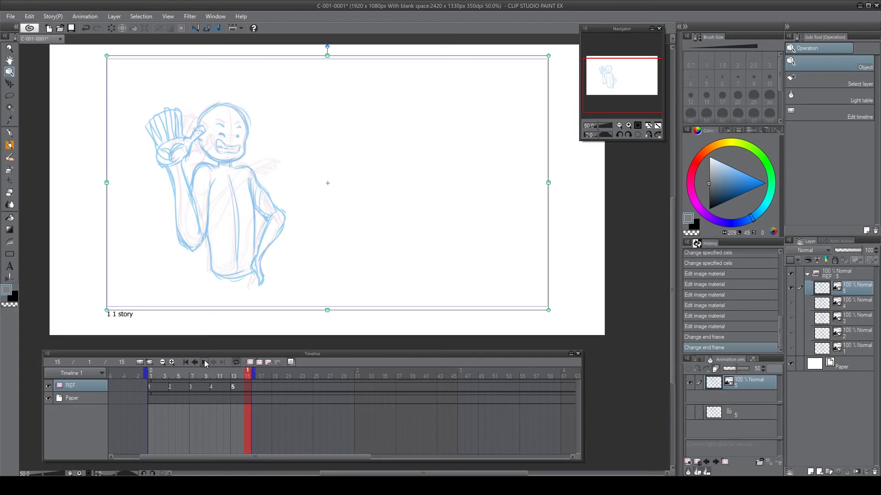
- Play back the 15-frame animation to check the motion, with the whole drawing in view, and stop it
left_click(205, 362)
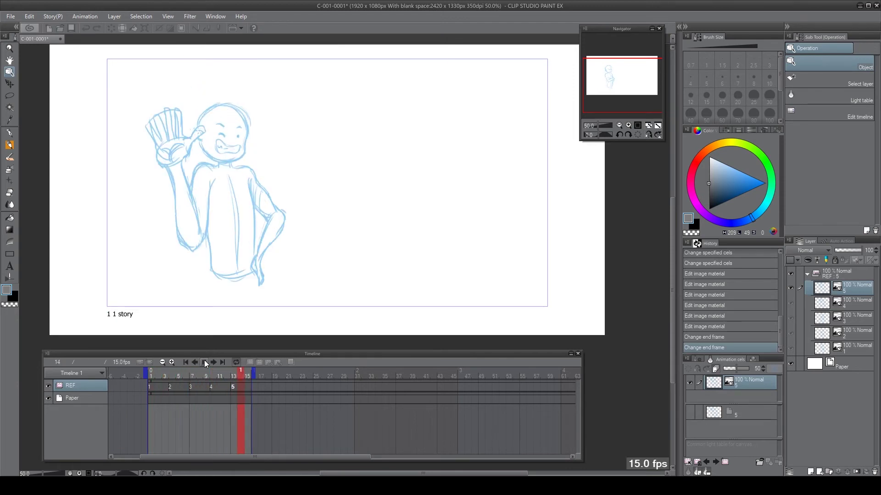
left_click_drag(221, 324, 276, 343)
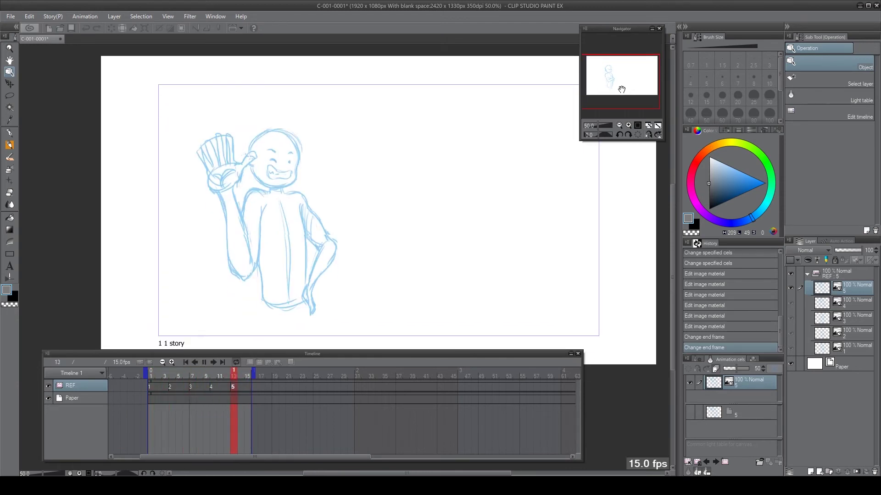
left_click(204, 362)
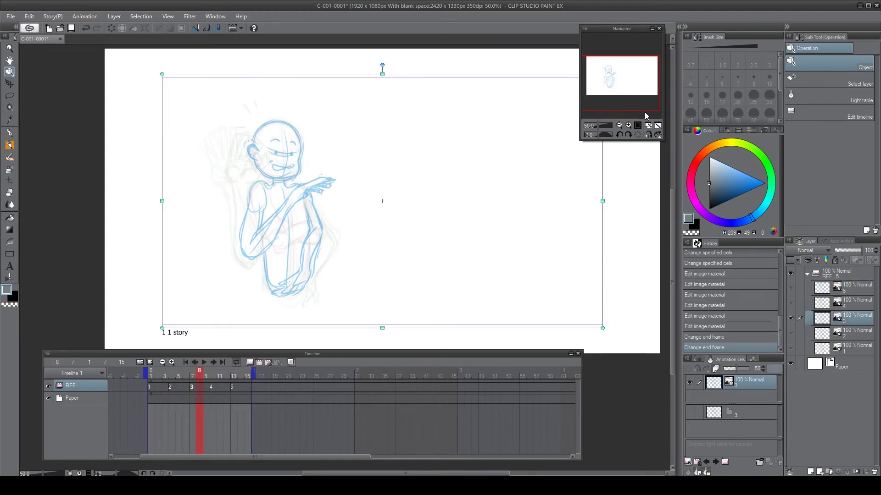
- Rasterize the image layer of cel 1 in the REF folder
left_click(851, 351)
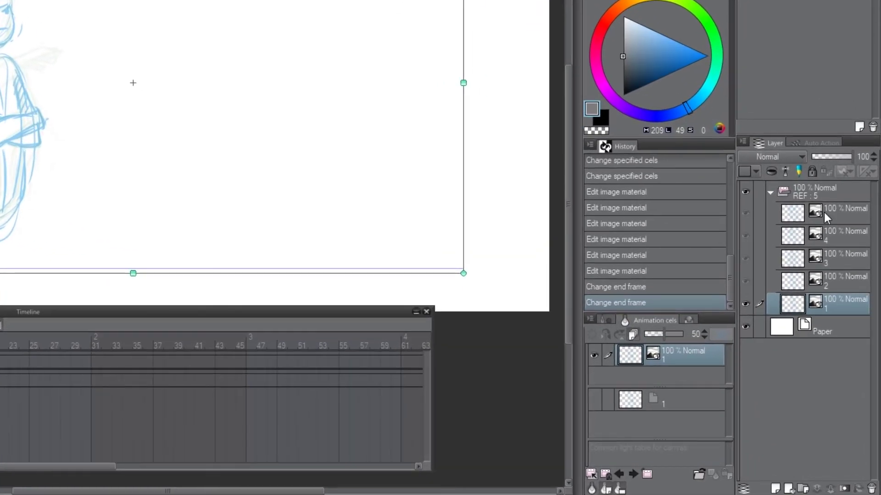
right_click(832, 303)
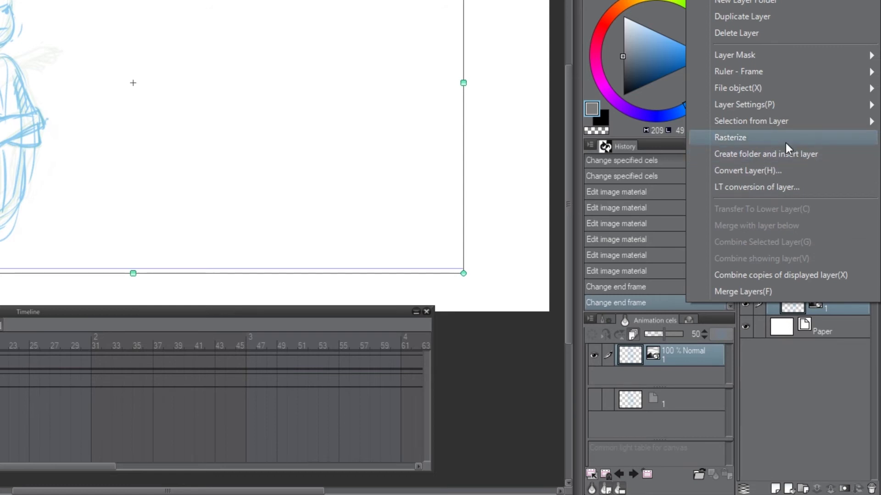
left_click(752, 137)
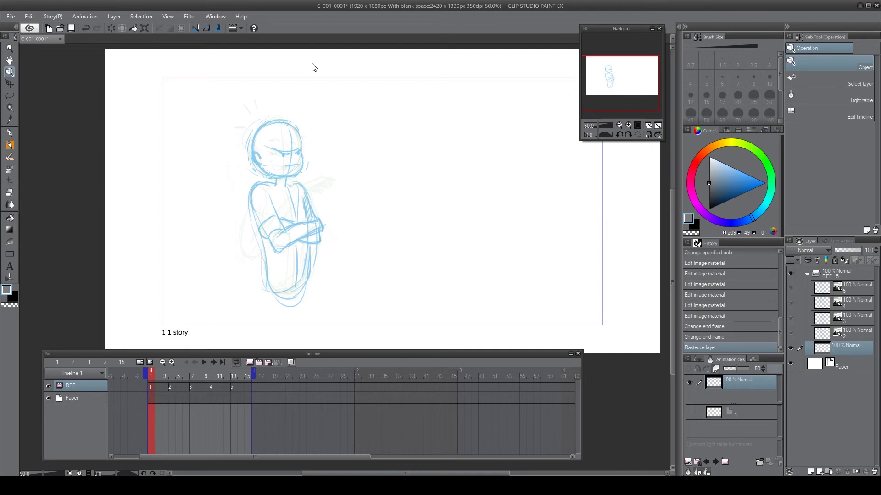
- Try to scale up the rasterized drawing on cel 1 with a transform
key("ctrl+t")
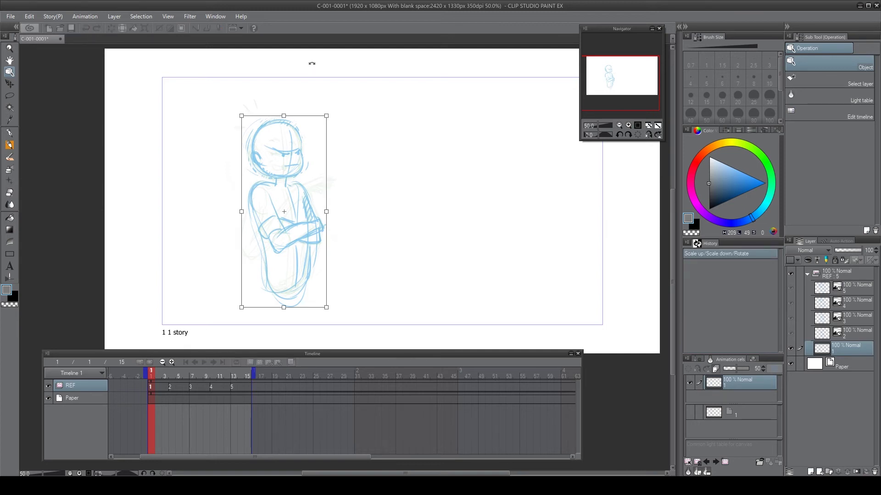
left_click_drag(326, 212, 348, 211)
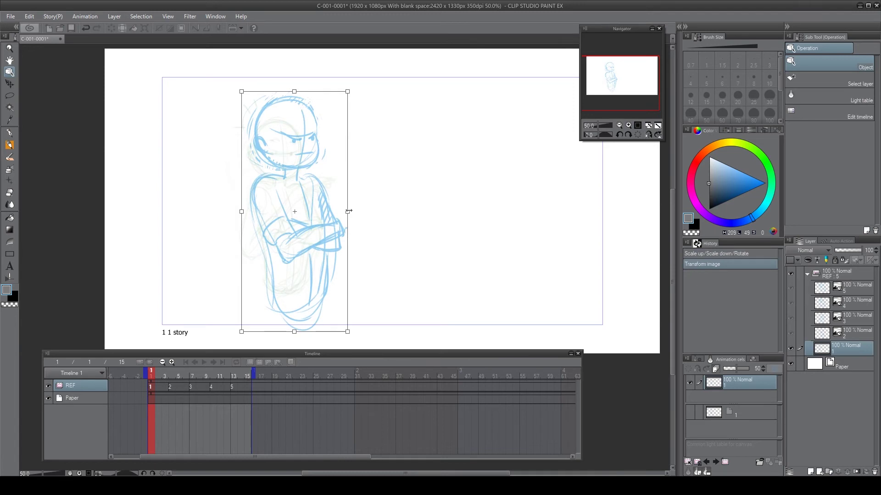
key("Escape")
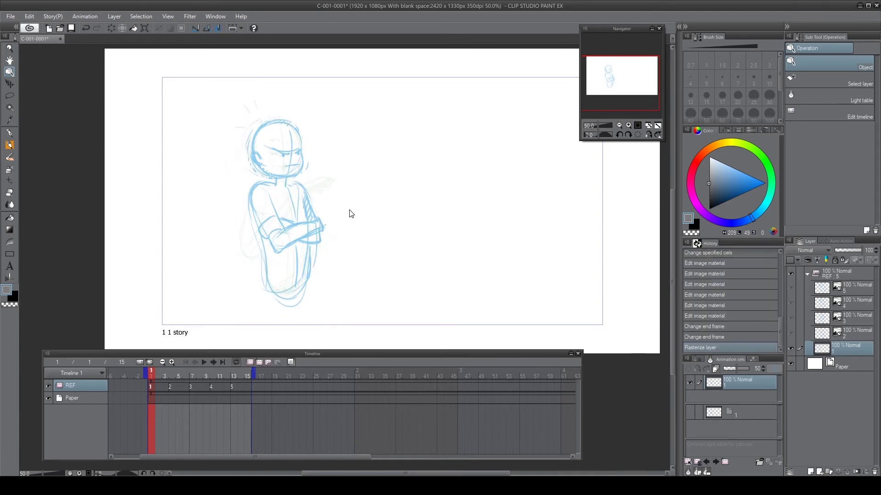
- Try the G-pen on cel 2, draw a test stroke on the rasterized cel 1 and undo the stroke
left_click(849, 333)
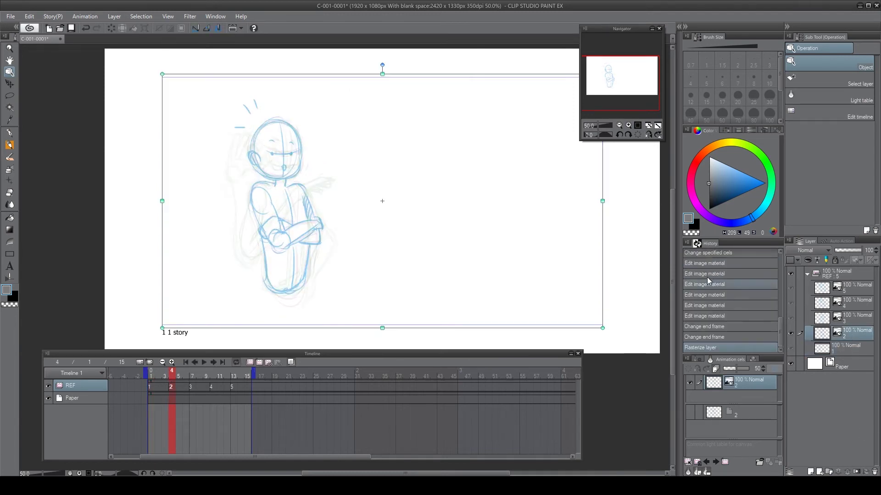
key("p")
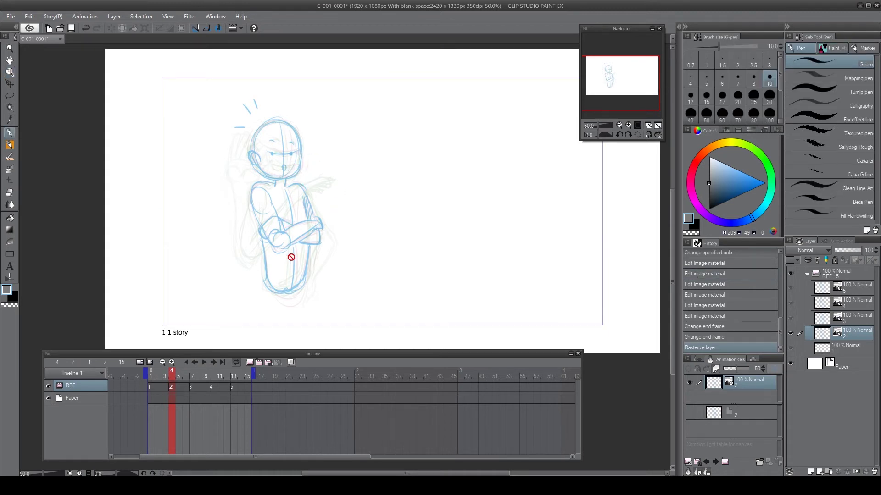
left_click(831, 351)
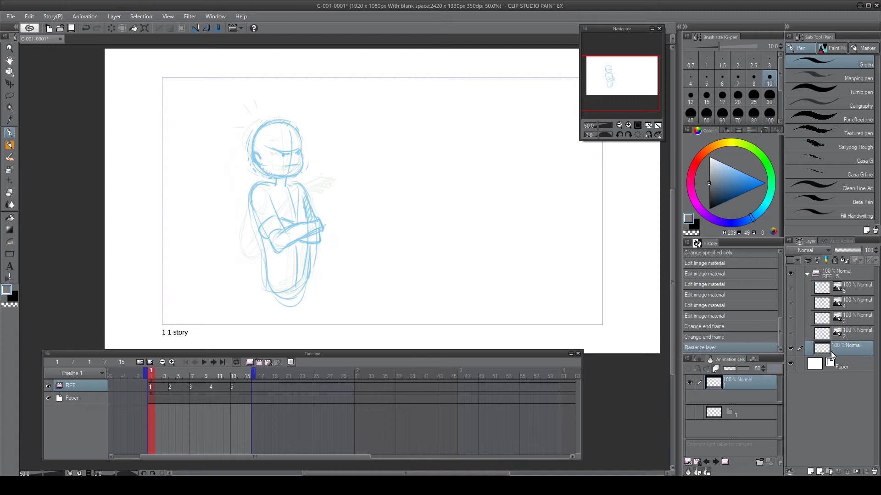
mouse_move(273, 210)
left_mouse_down()
mouse_move(285, 236)
mouse_move(459, 239)
mouse_move(463, 252)
left_mouse_up()
key("ctrl+z")
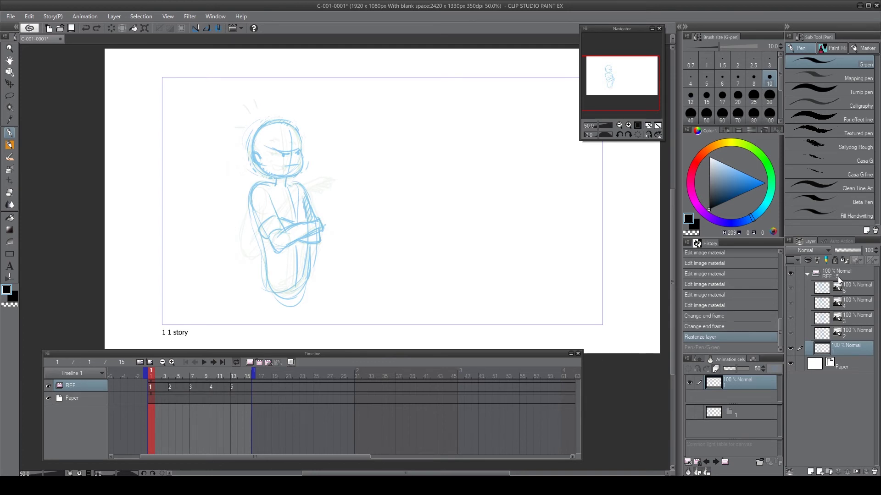
- Collapse the REF folder and create a new animation folder above it with a new cel at frame 1
left_click(807, 274)
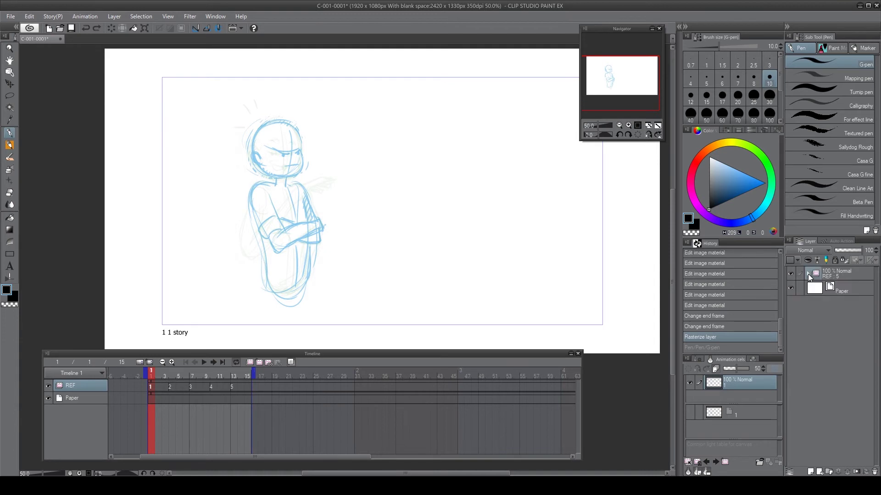
left_click(858, 275)
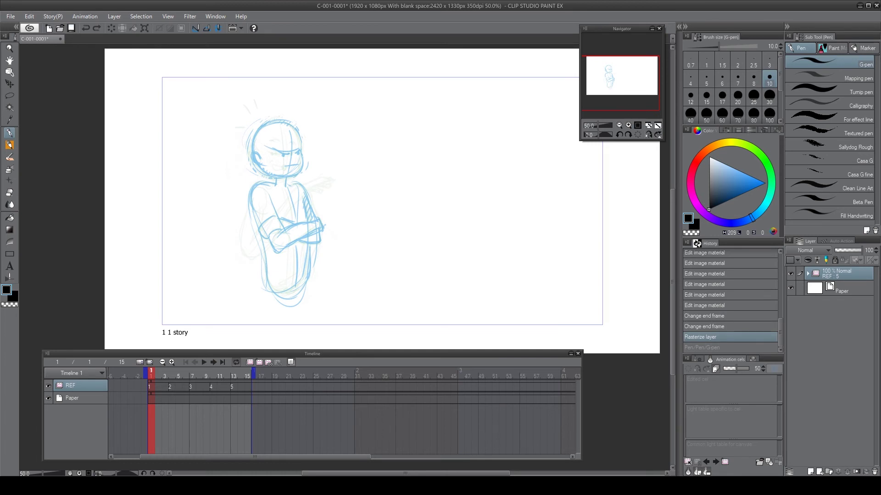
left_click(250, 362)
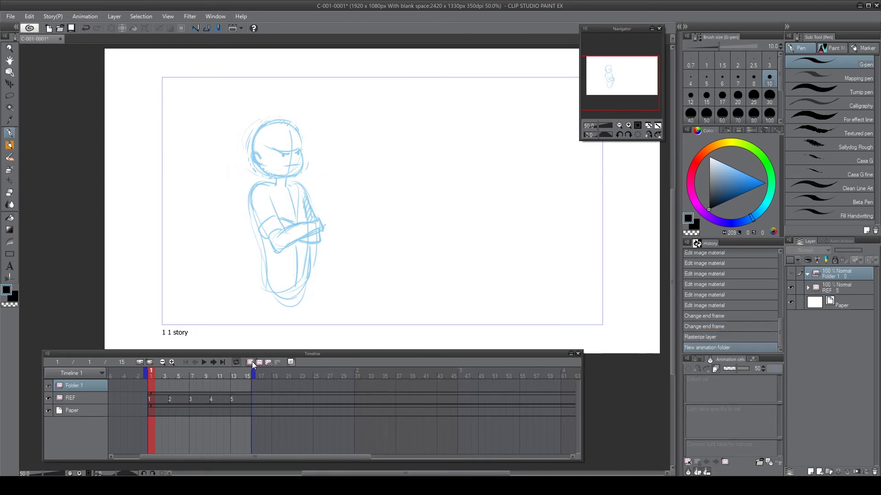
left_click(261, 362)
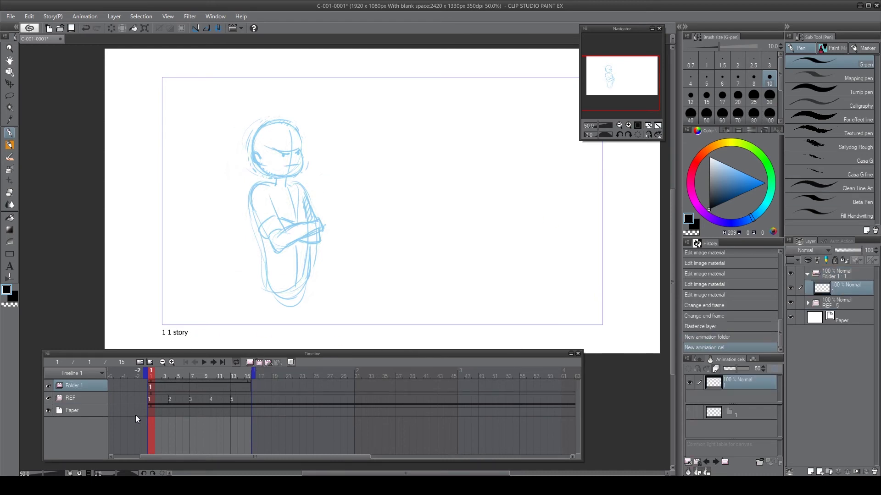
- Lower the opacity of the REF animation folder to 38%
left_click(77, 397)
left_click_drag(853, 249, 846, 251)
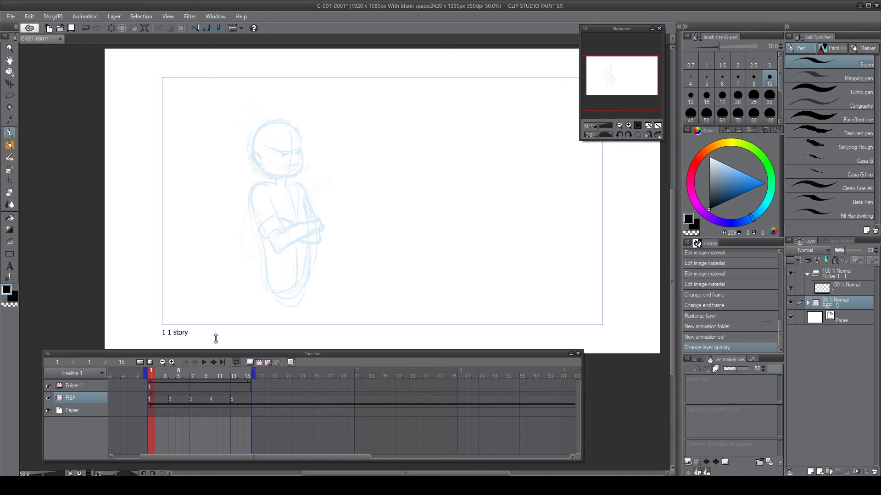
left_click_drag(636, 81, 634, 76)
left_click_drag(635, 75, 637, 81)
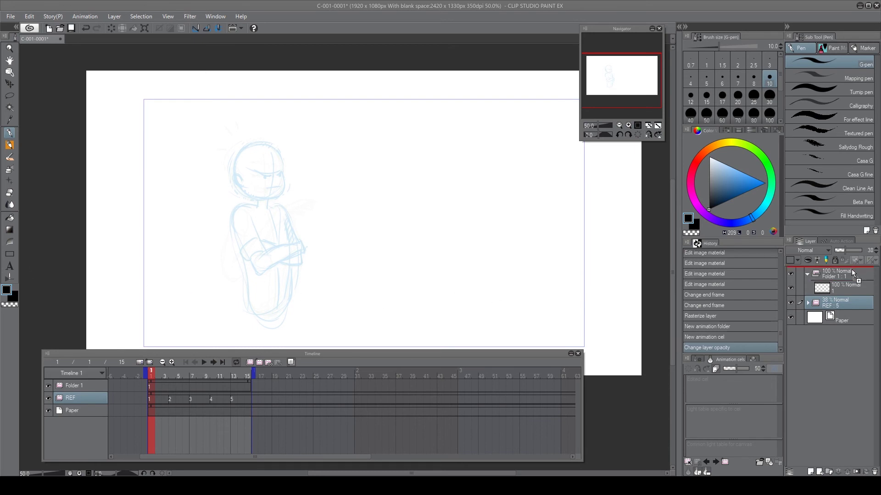
- Import the Clouded image file, move it into Folder 1 above cel 1 and select it
left_click_drag(853, 269, 853, 268)
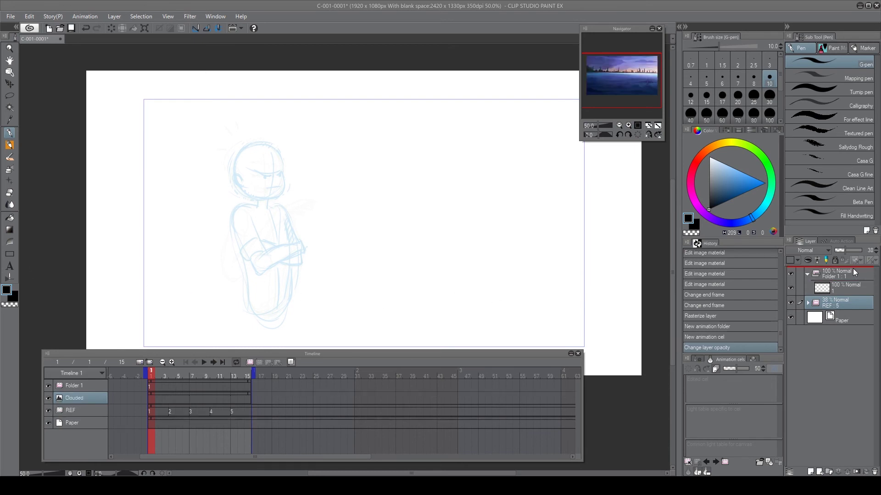
left_click_drag(855, 304, 834, 280)
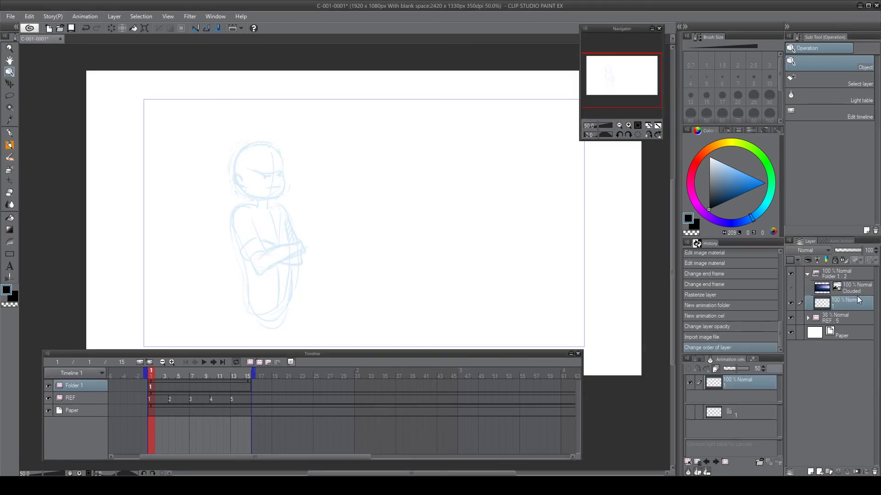
left_click(855, 288)
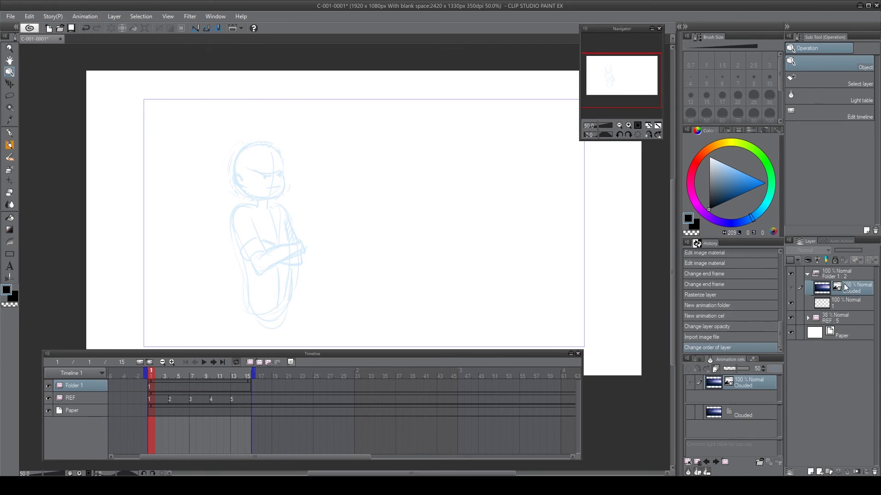
- Assign the Clouded image as the cel shown at frame 1 of Folder 1, replacing cel 1
right_click(846, 290)
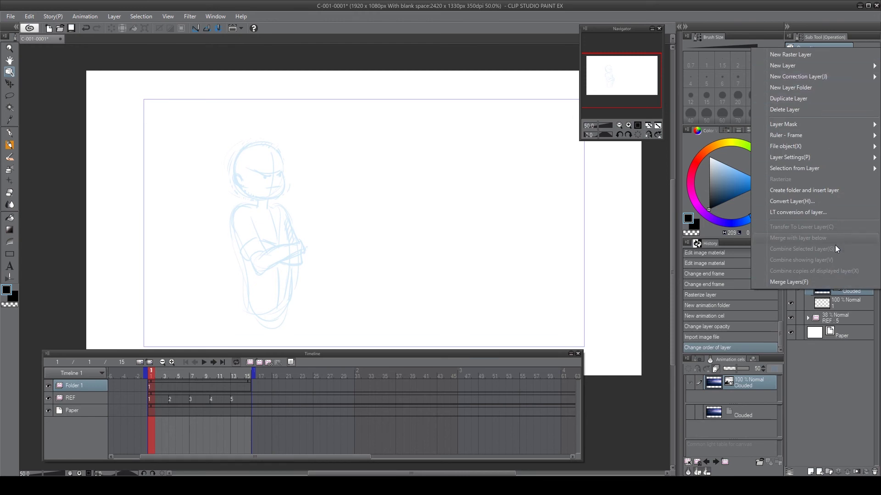
left_click(844, 291)
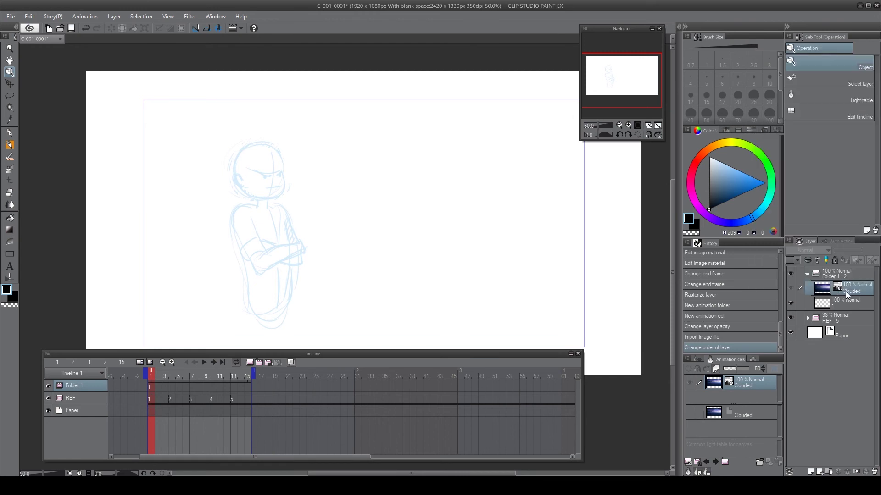
left_click(152, 389)
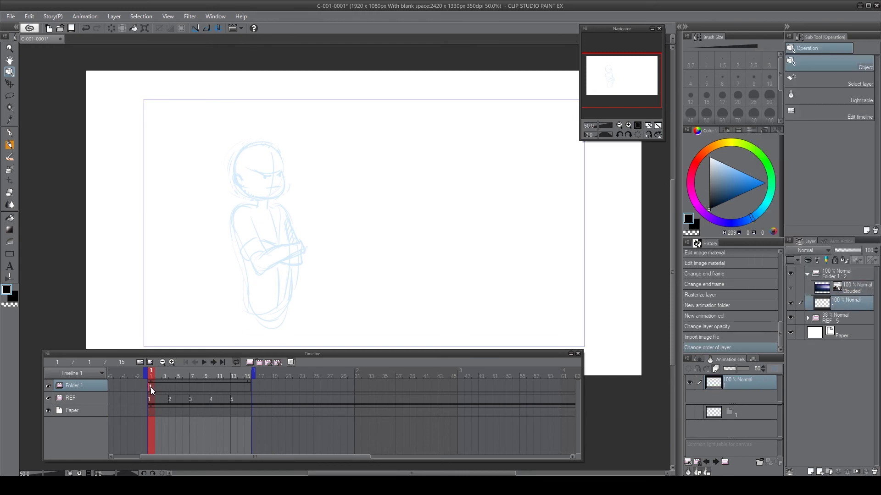
double_click(150, 387)
left_click(169, 411)
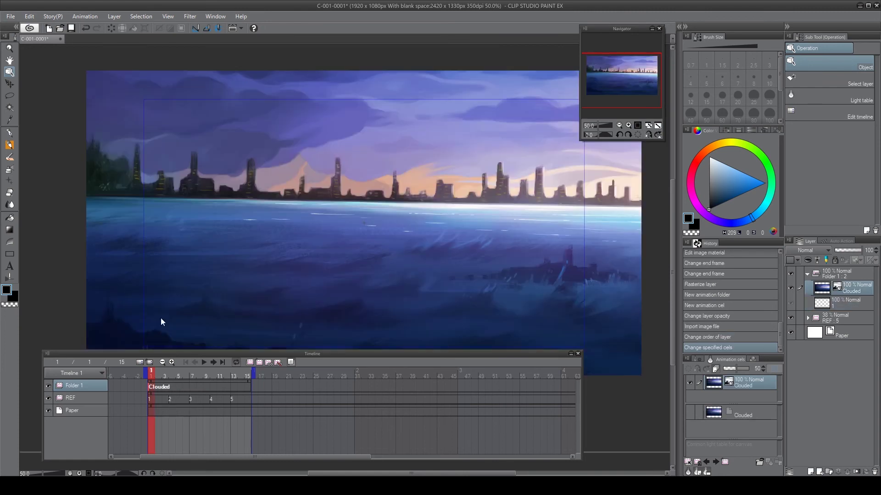
- Scale down the Clouded image until its upper and lower edges meet those of the canvas
left_click(622, 127)
left_click(622, 127)
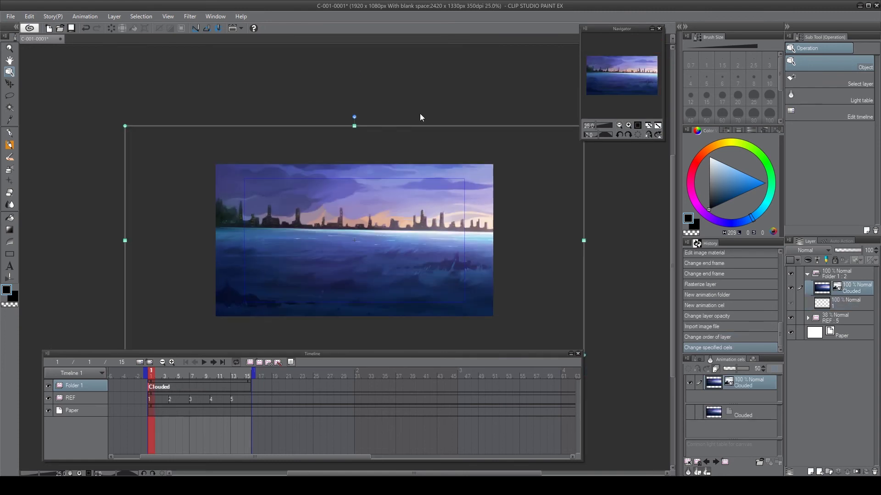
left_click_drag(364, 151, 360, 165)
left_click_drag(606, 93, 606, 100)
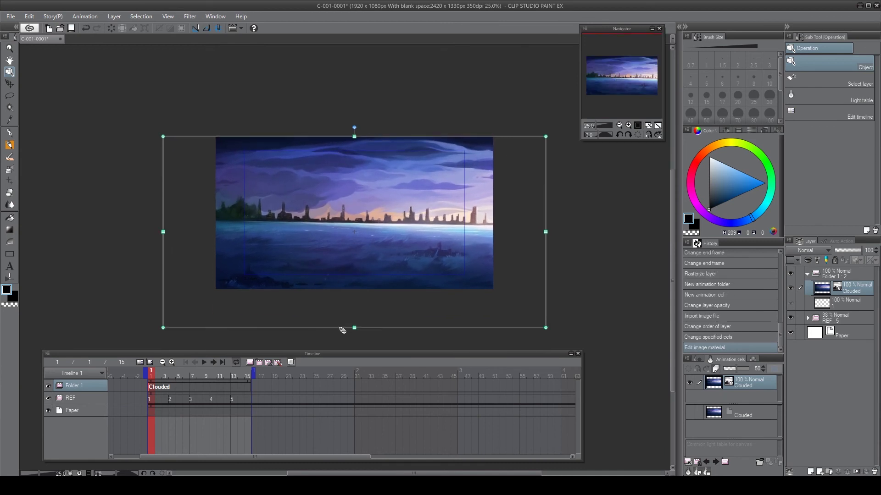
left_click_drag(354, 328, 369, 288)
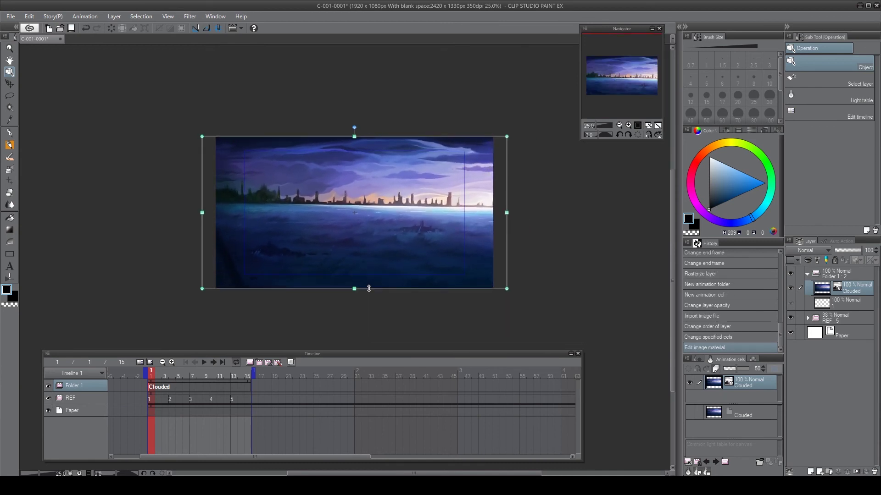
left_click_drag(610, 63, 639, 67)
left_click(629, 125)
left_click(629, 125)
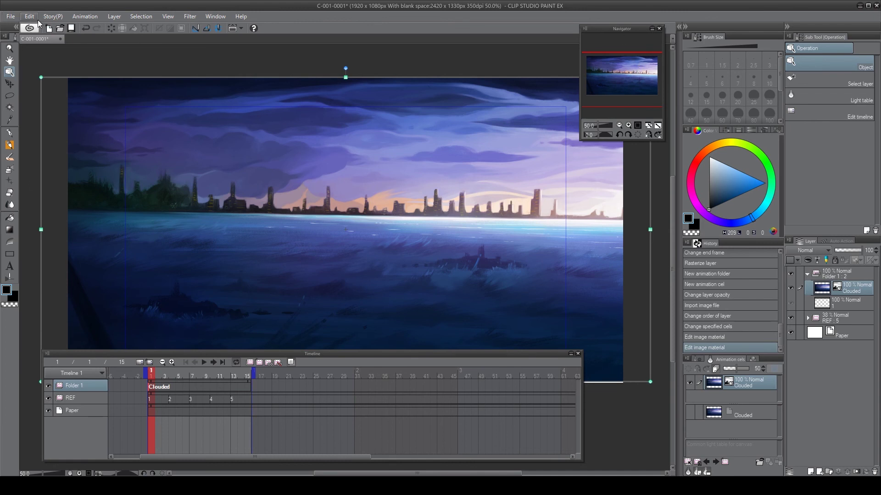
left_click(9, 17)
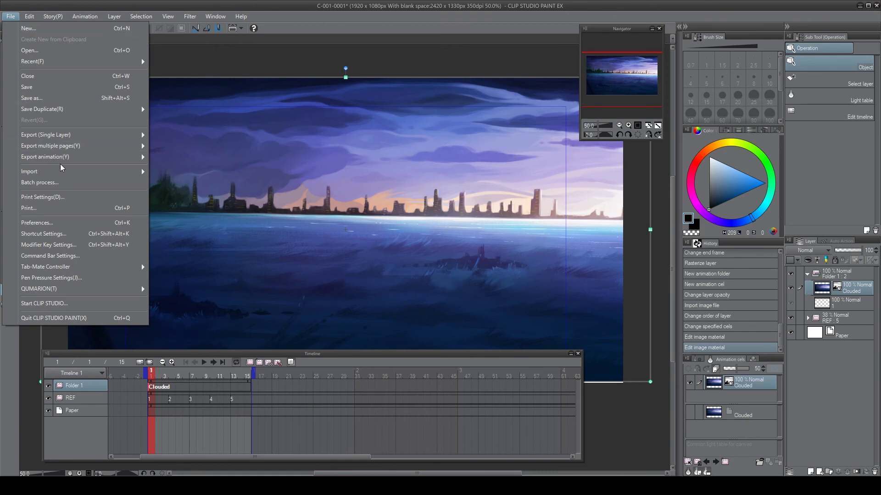
mouse_move(60, 171)
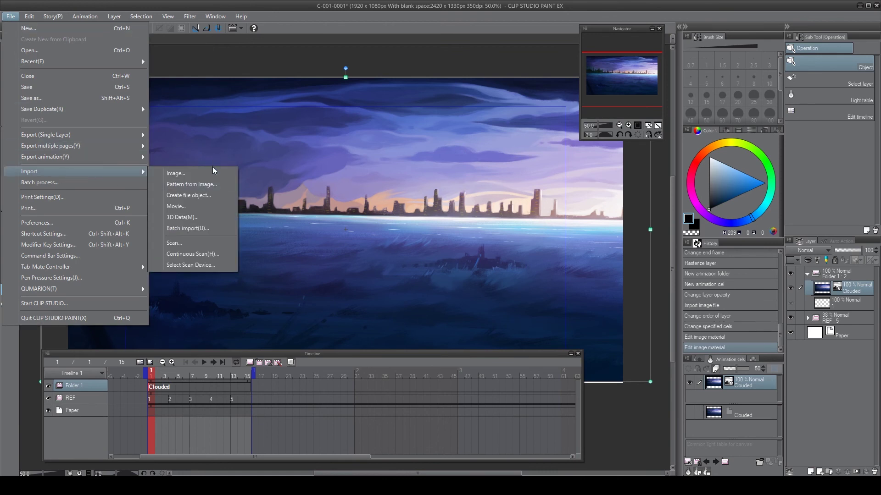
left_click(291, 27)
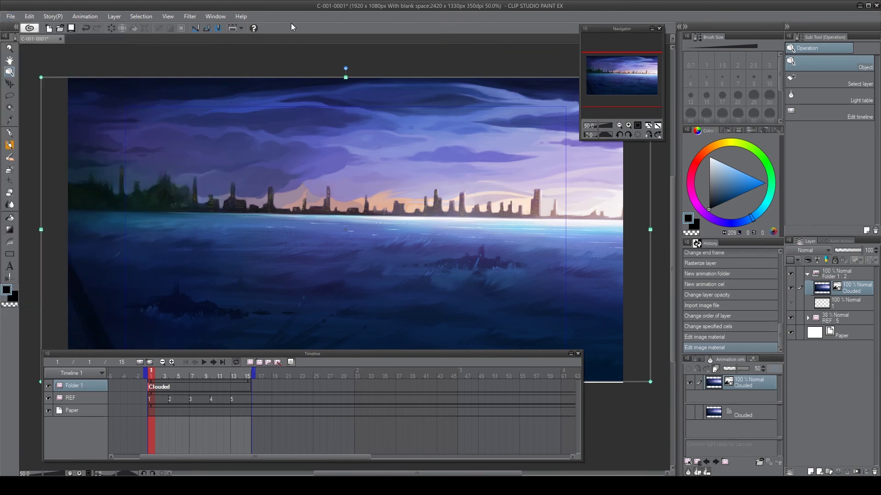